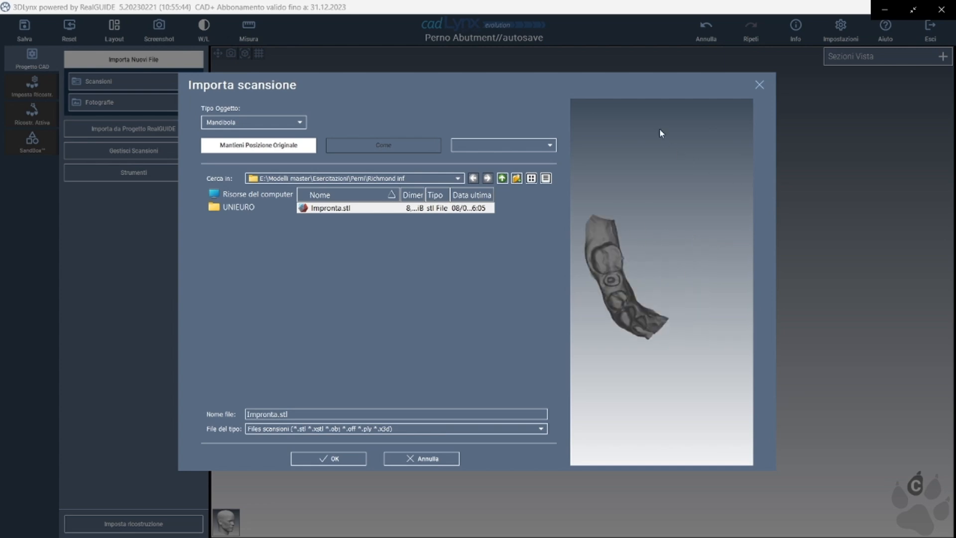
Import the scan Impronta.stl as Mandibola, keeping its original position.
click(337, 458)
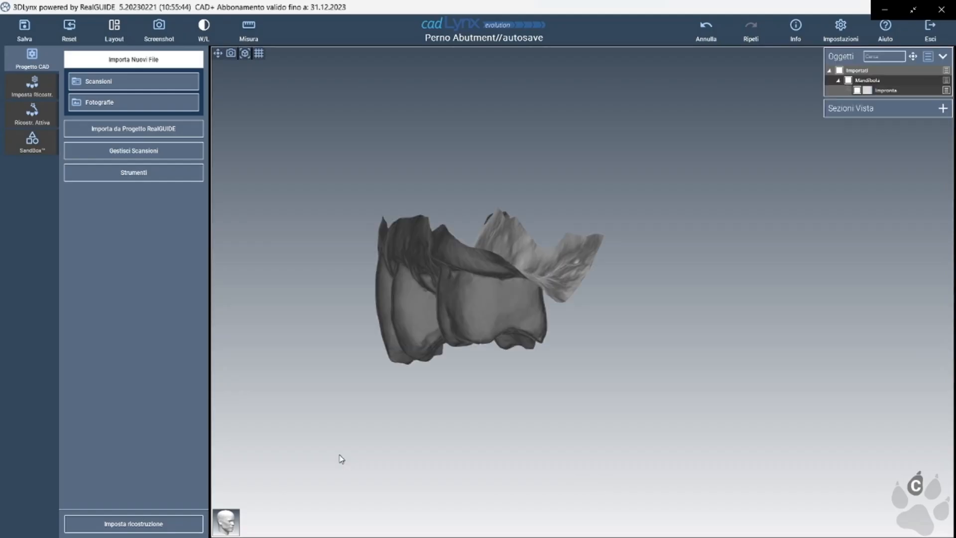
drag(425, 284, 650, 188)
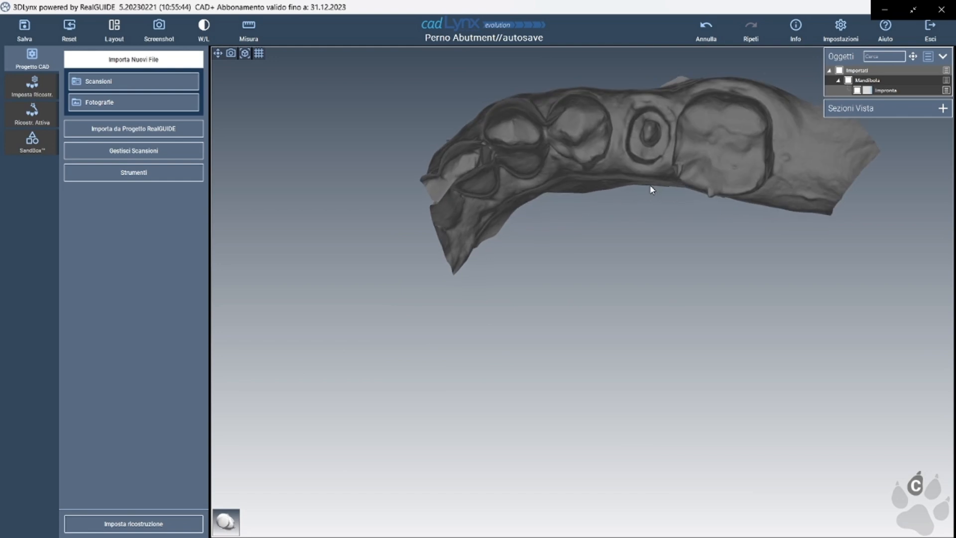
Invert the normals of the Impronta scan mesh and finalize the object edit.
click(139, 151)
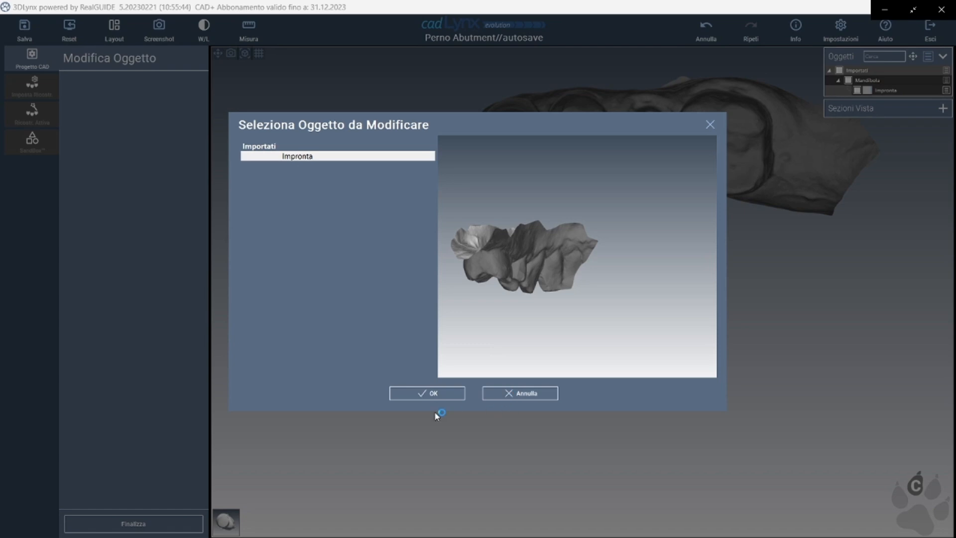
click(438, 393)
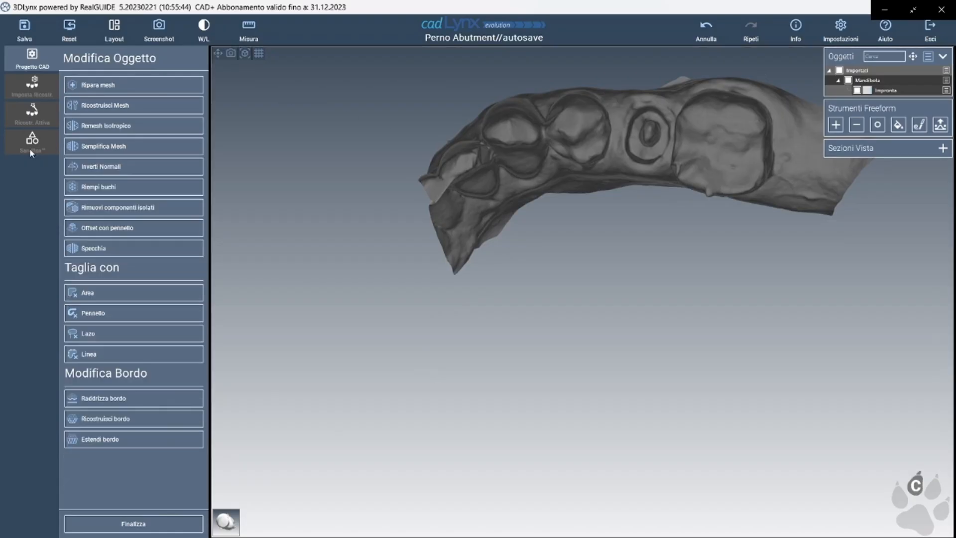
click(143, 170)
drag(647, 199, 710, 140)
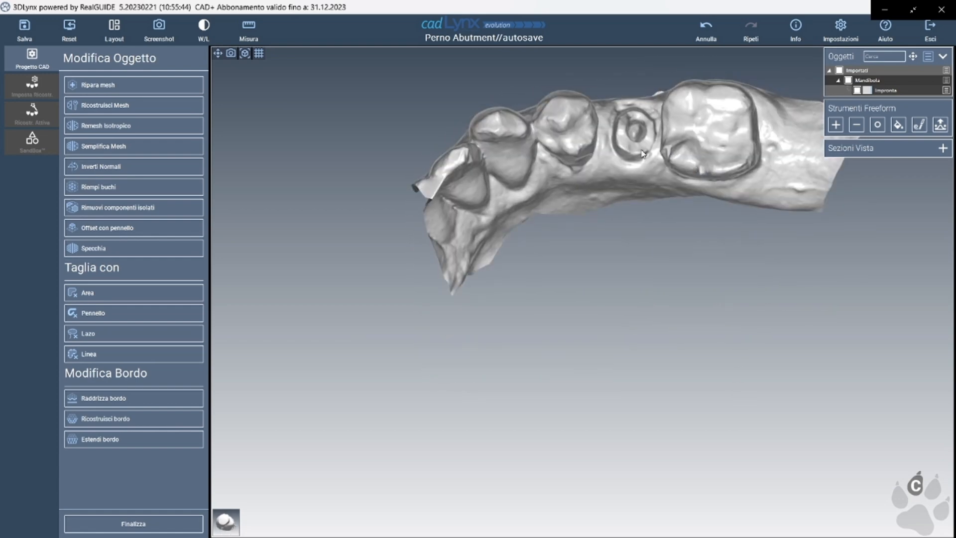
drag(648, 133, 675, 87)
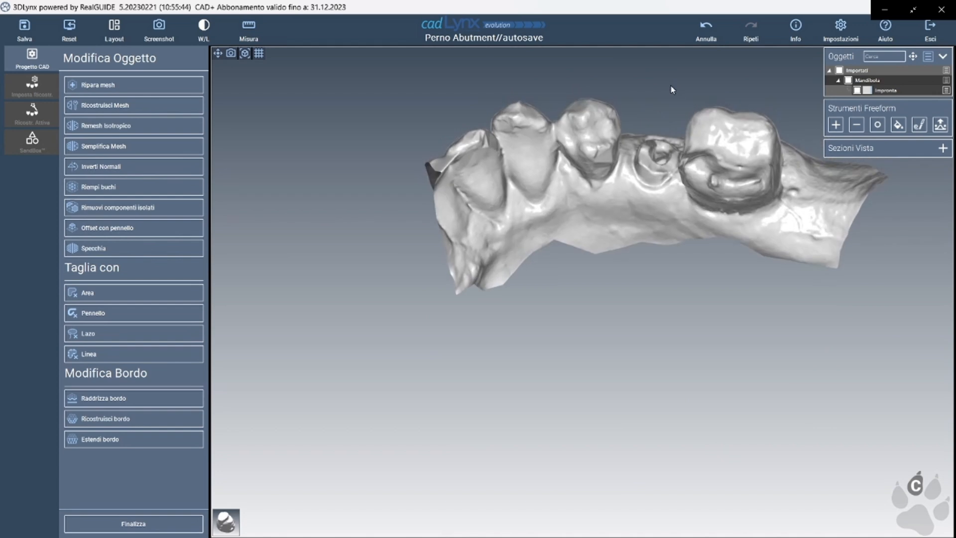
click(179, 523)
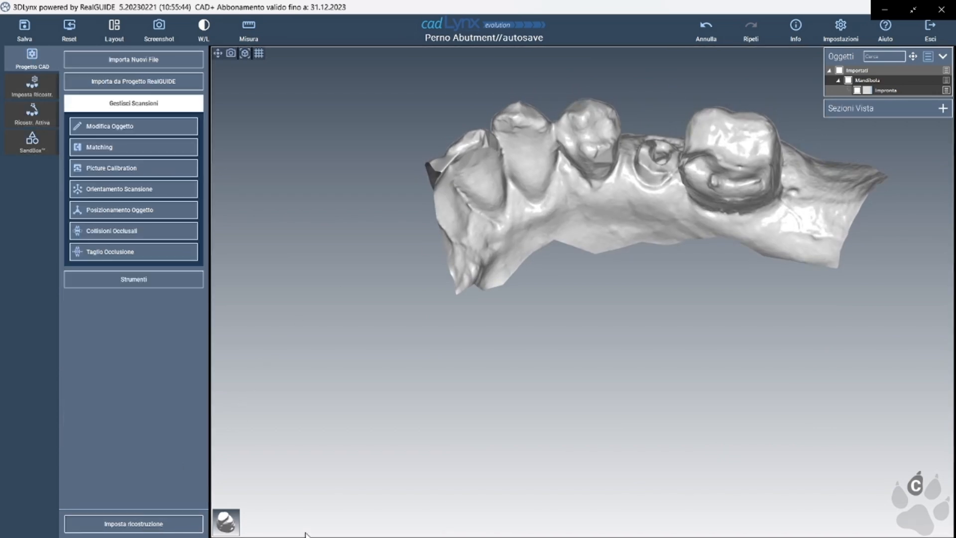
From the frontal view, rotate the scan orientation until the mandible's teeth point upward.
click(226, 521)
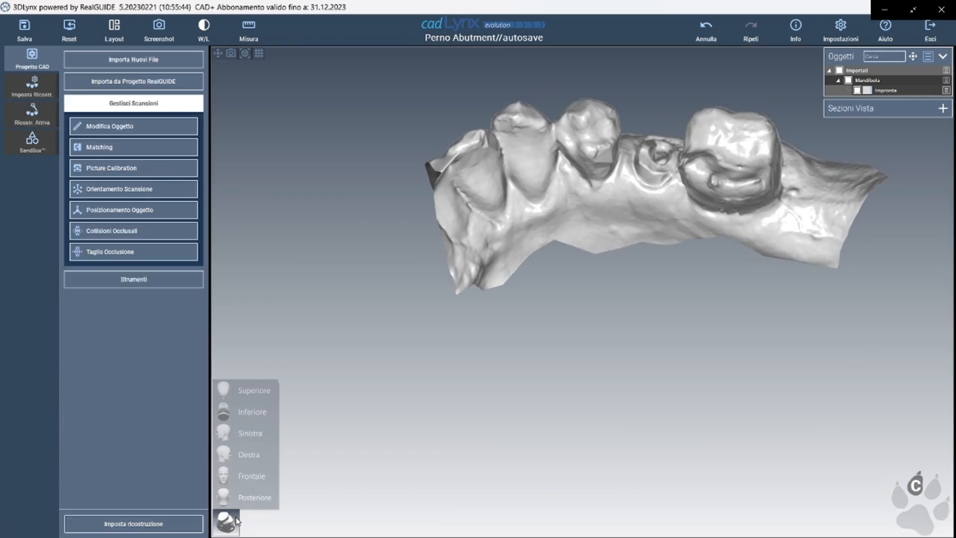
click(241, 477)
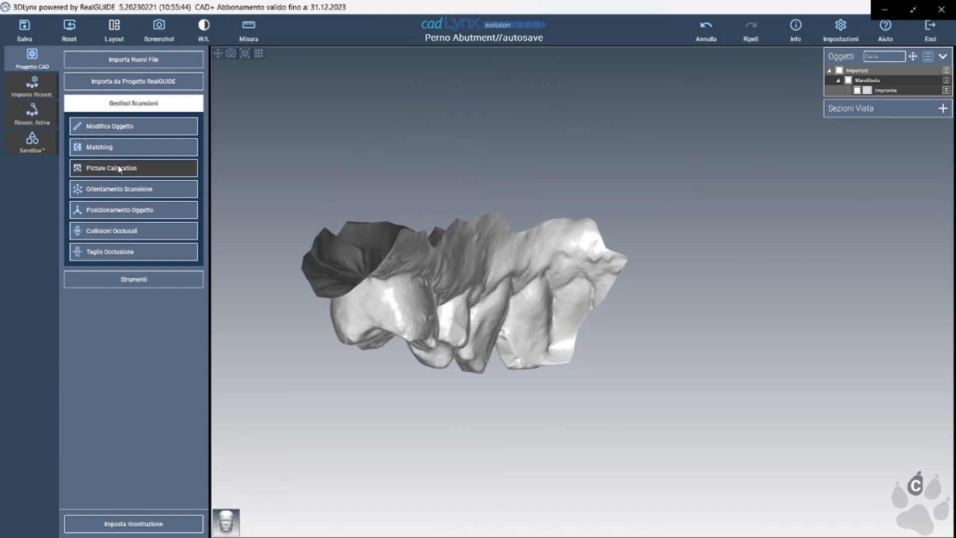
click(128, 190)
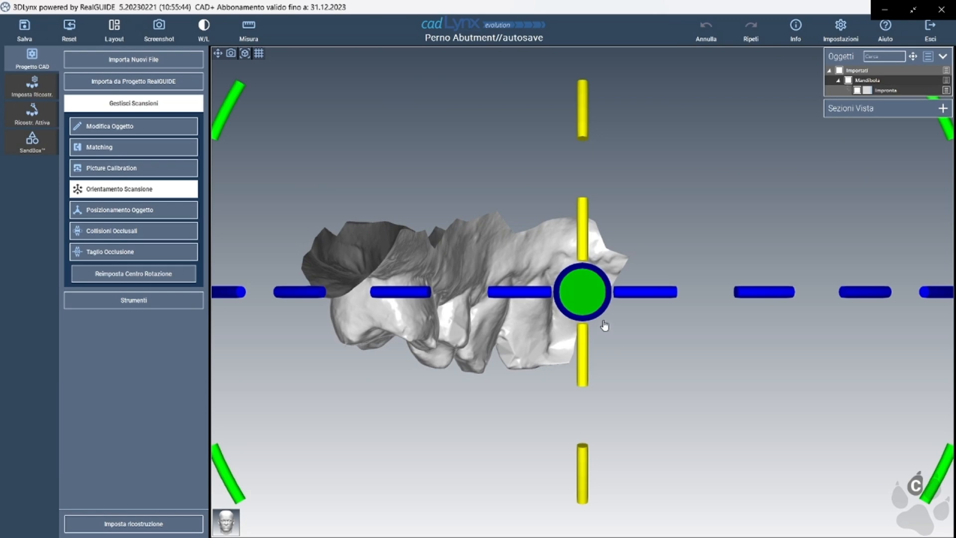
drag(581, 373, 572, 33)
drag(578, 398, 591, 50)
drag(582, 416, 615, 96)
drag(581, 358, 593, 107)
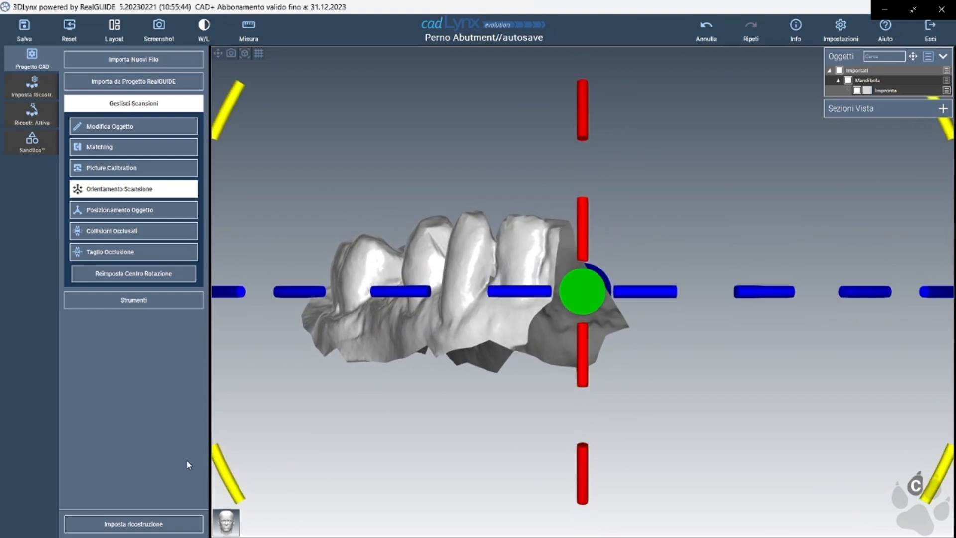
click(156, 188)
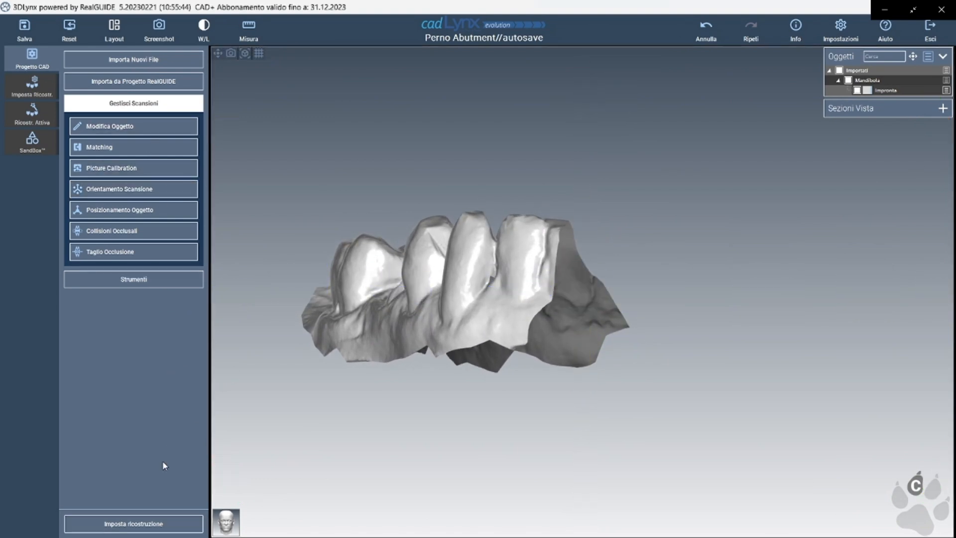
Add a new Corone & Ponti reconstruction for tooth 45 using the Inlay/Onlay/Veneer/Richmond workflow.
click(174, 524)
click(438, 306)
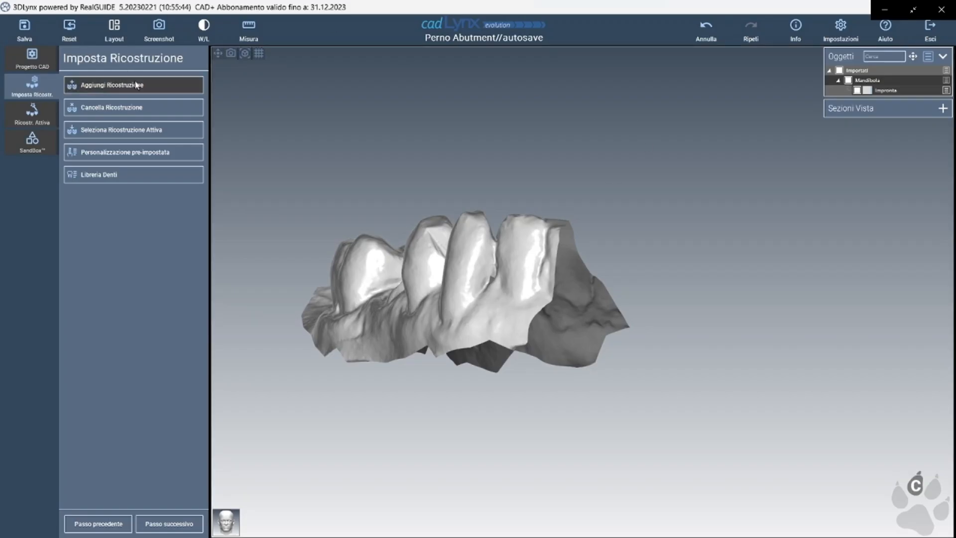
click(137, 85)
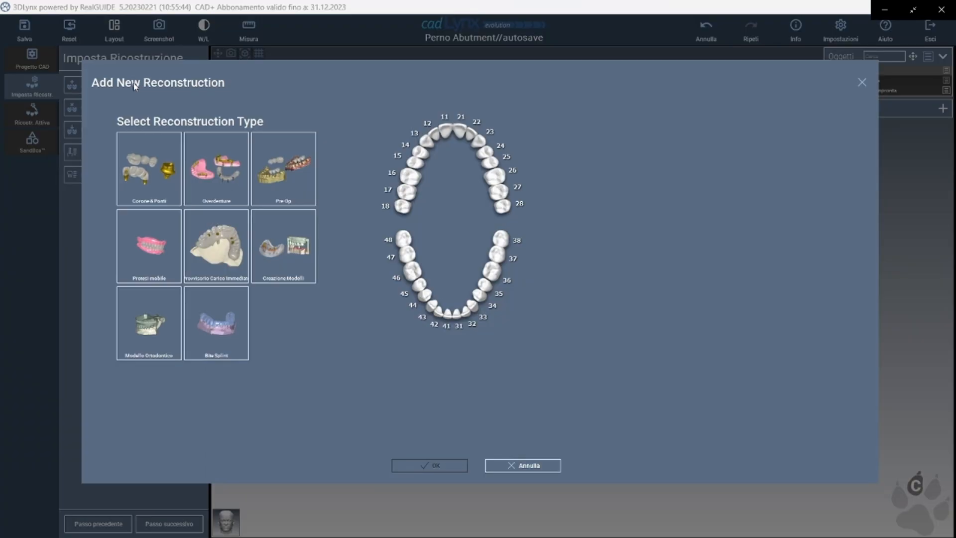
mouse_move(147, 159)
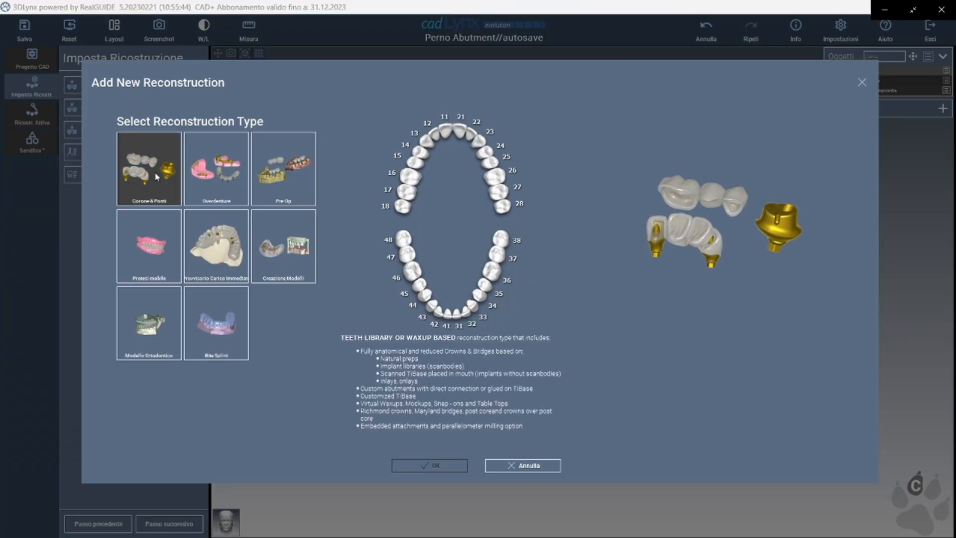
click(156, 177)
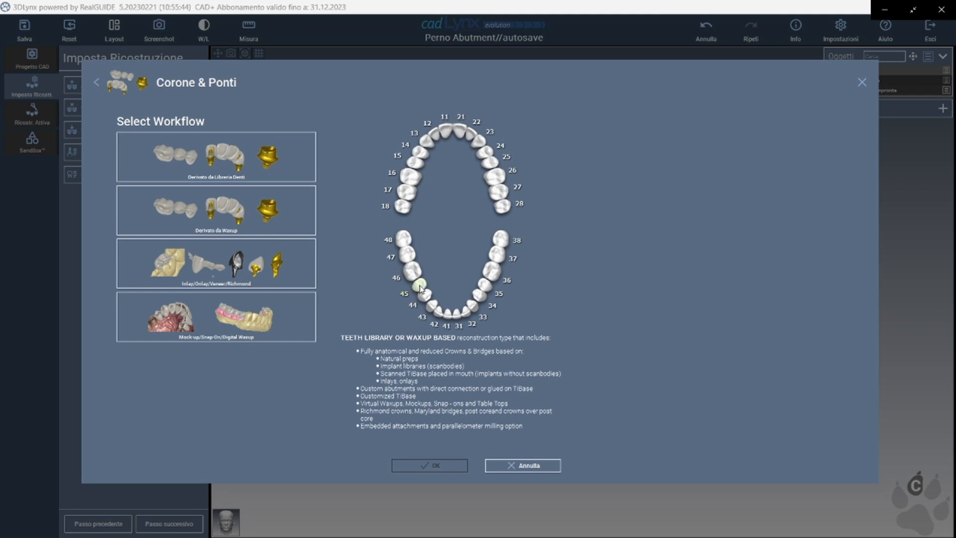
mouse_move(263, 264)
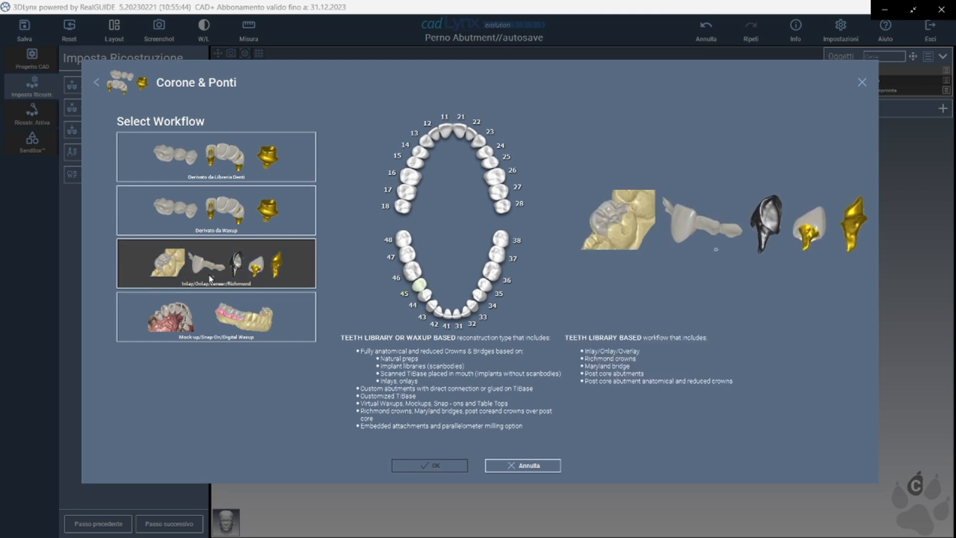
click(207, 273)
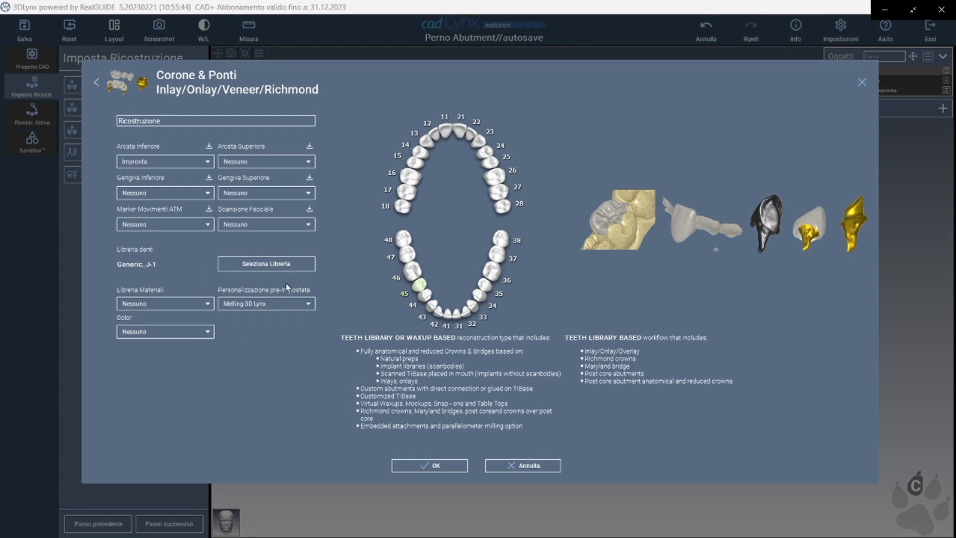
Choose the RG Generic 02 tooth library for the reconstruction and create it.
click(303, 257)
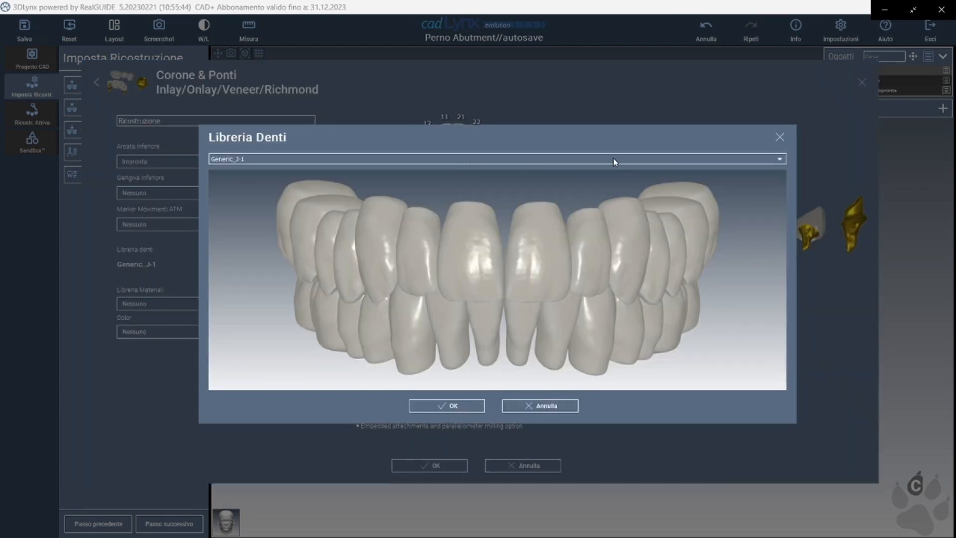
scroll(613, 161, down, 2)
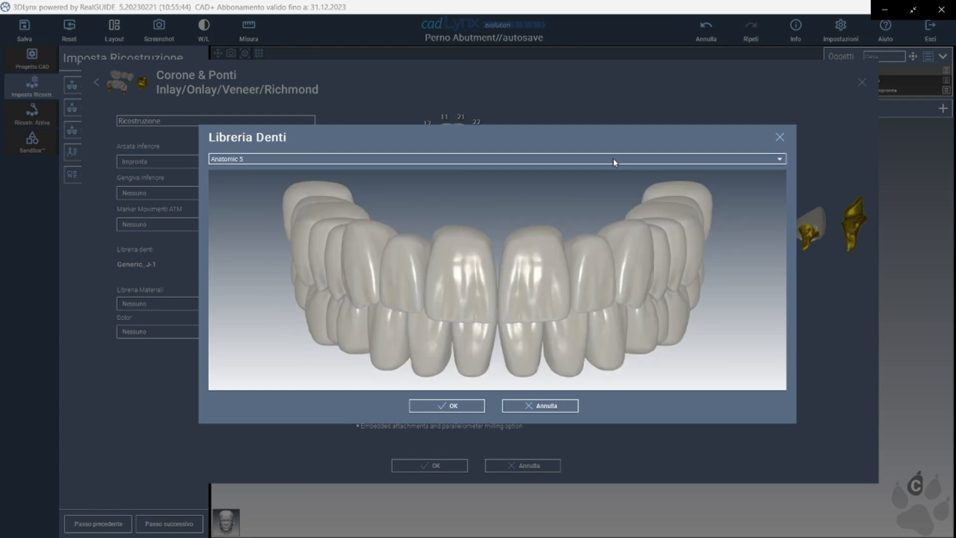
scroll(614, 160, down, 4)
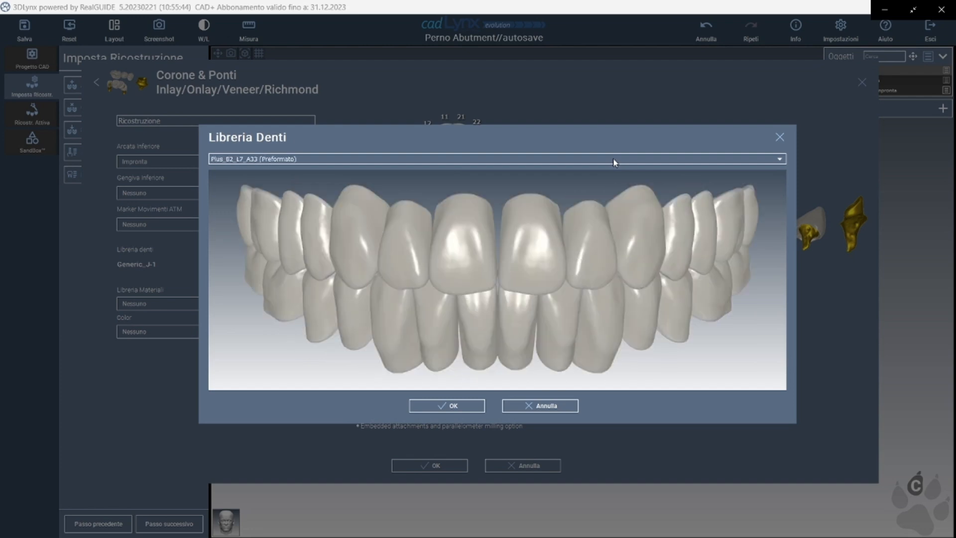
scroll(614, 161, down, 2)
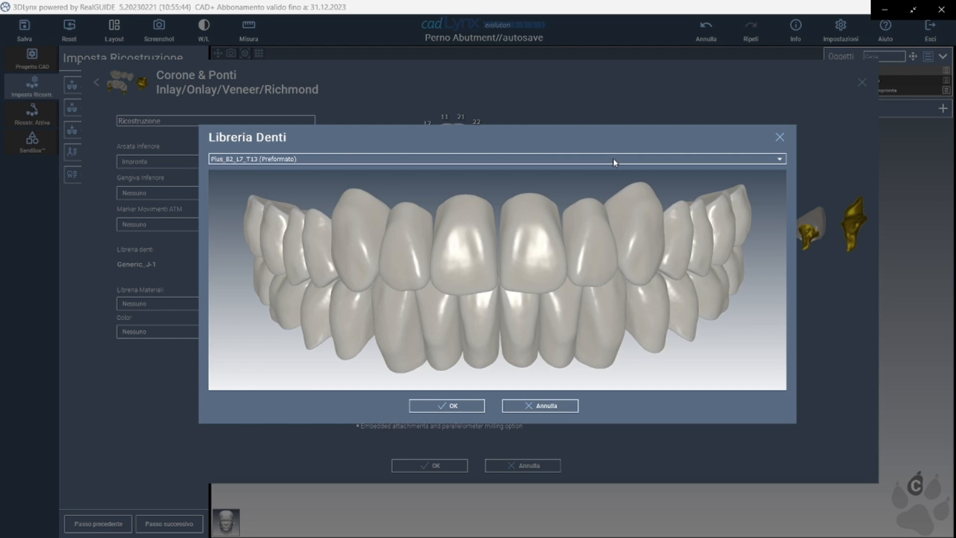
scroll(614, 161, down, 1)
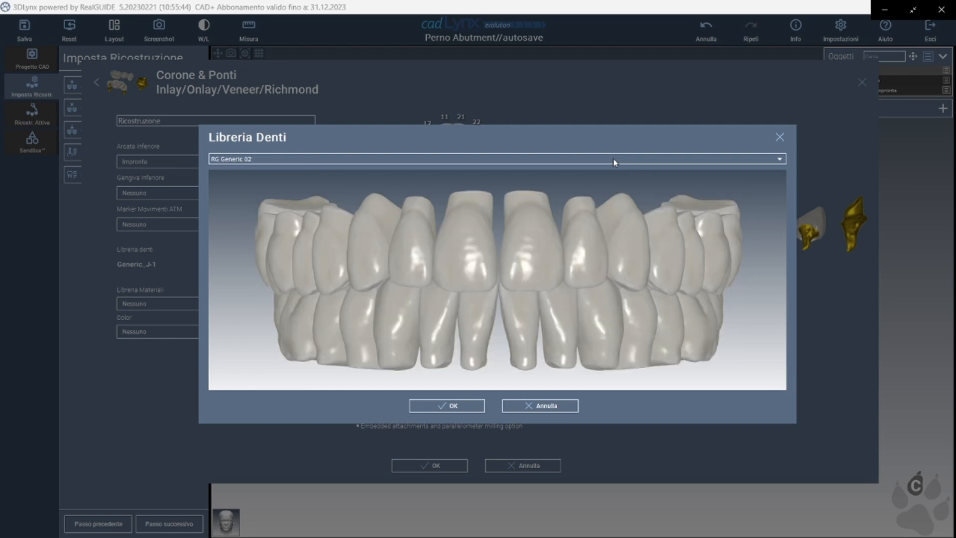
click(468, 408)
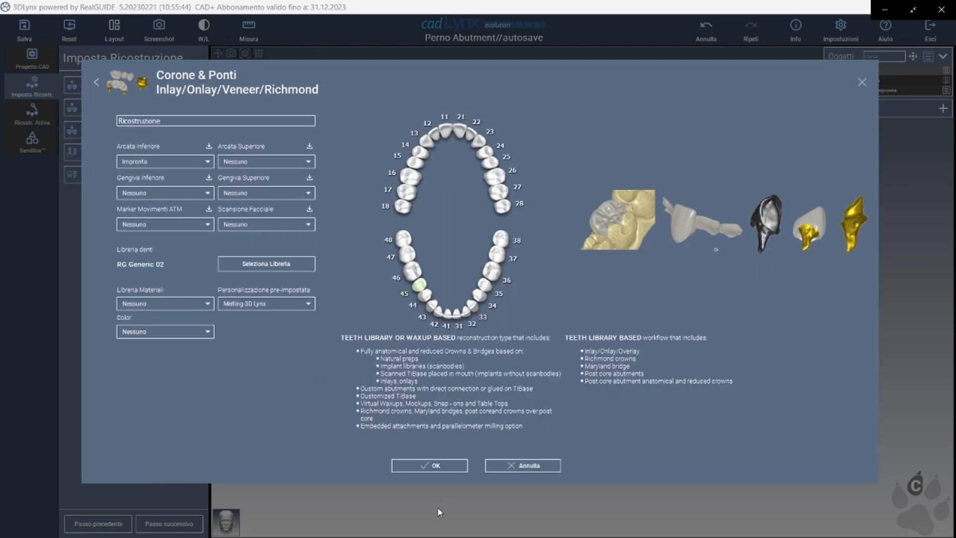
click(435, 468)
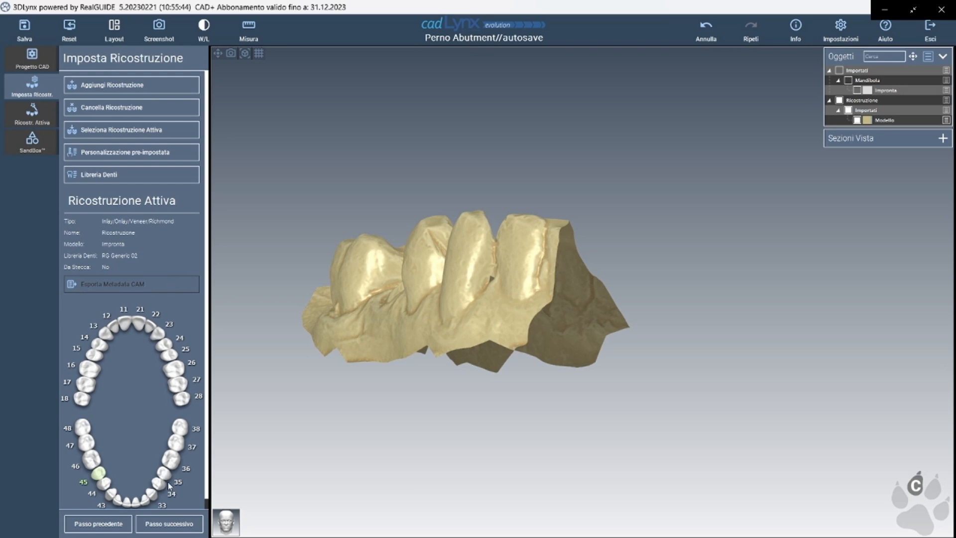
Proceed to the margin line definition and trace the margin around the prepared stump of tooth 45.
click(191, 524)
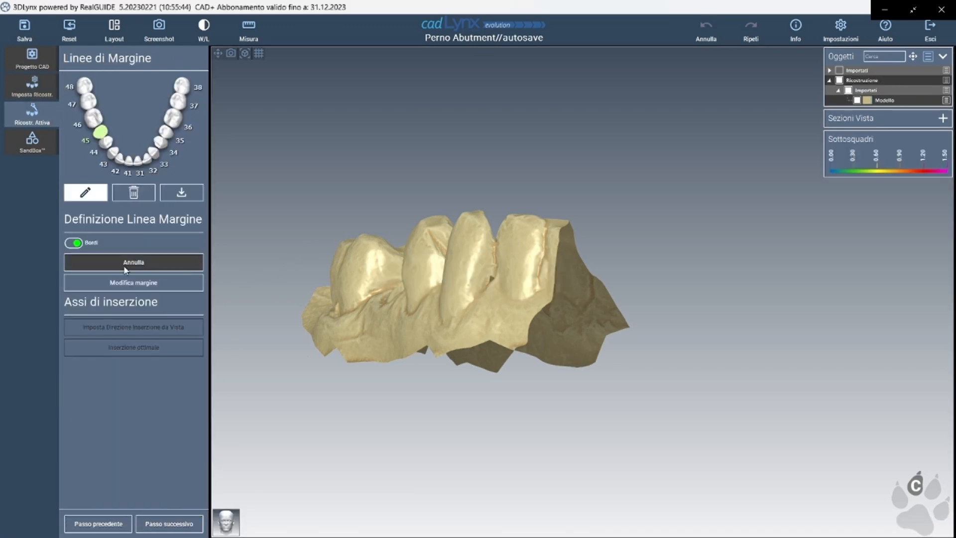
drag(425, 309, 325, 425)
scroll(518, 377, up, 7)
click(383, 398)
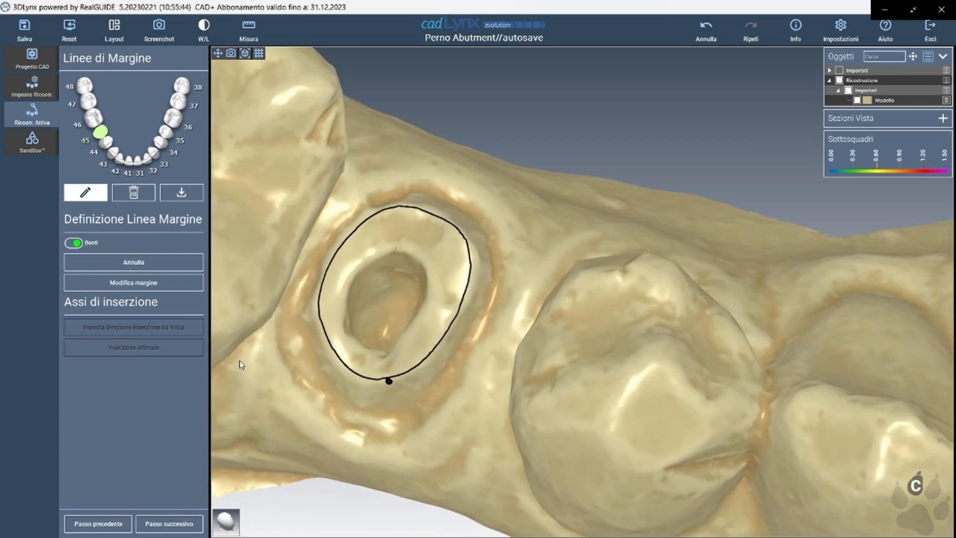
Refine and finalize the margin line of tooth 45, and give it the optimal insertion axis.
click(156, 283)
drag(476, 254, 474, 253)
mouse_move(470, 254)
mouse_down()
mouse_move(512, 161)
mouse_move(545, 234)
mouse_move(515, 338)
mouse_move(418, 292)
mouse_up()
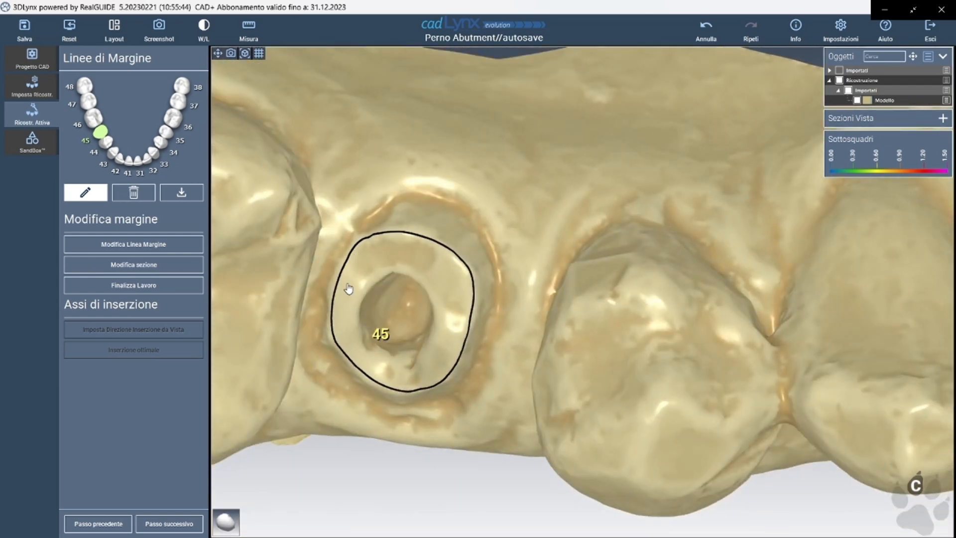
drag(348, 274, 393, 183)
click(154, 287)
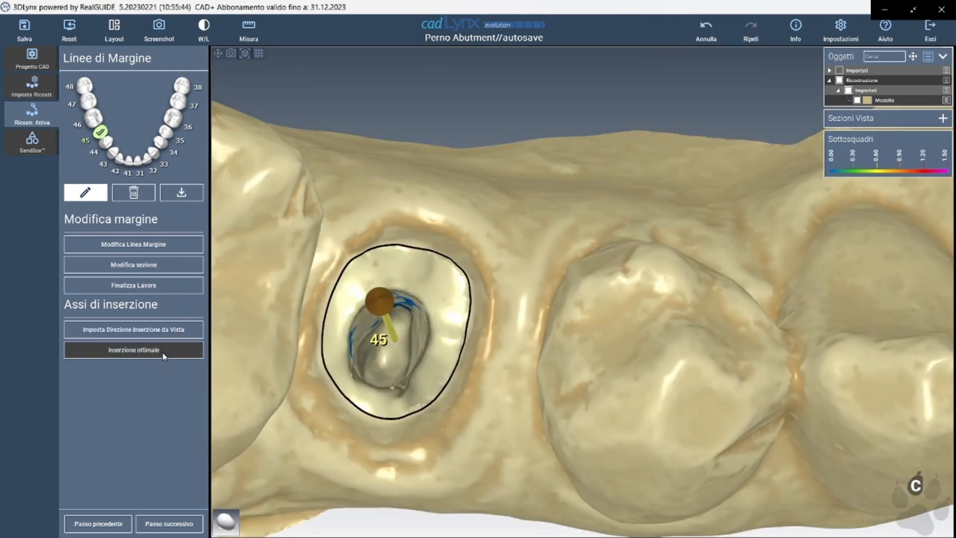
click(164, 352)
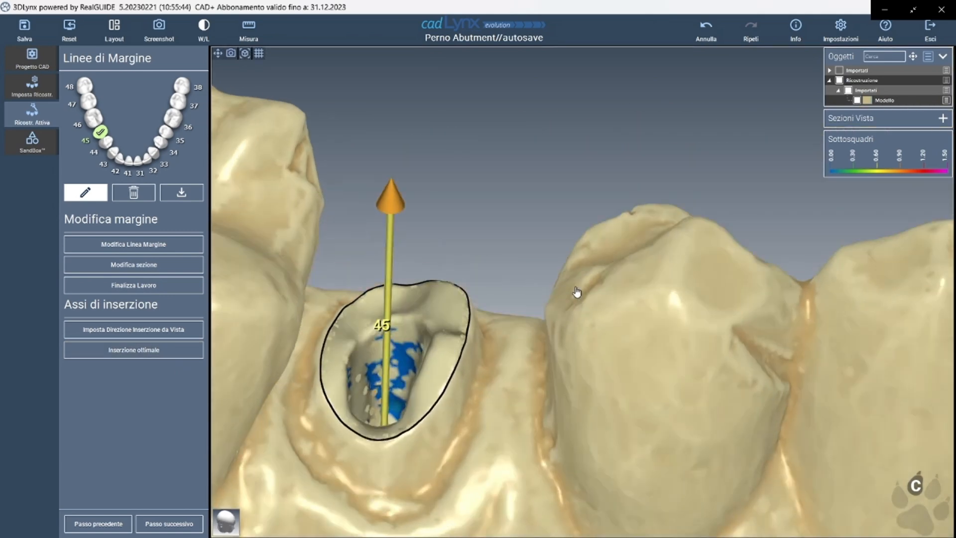
Proceed to the internal parts of tooth 45 and review its undercut, border and minimum thickness parameters.
click(169, 523)
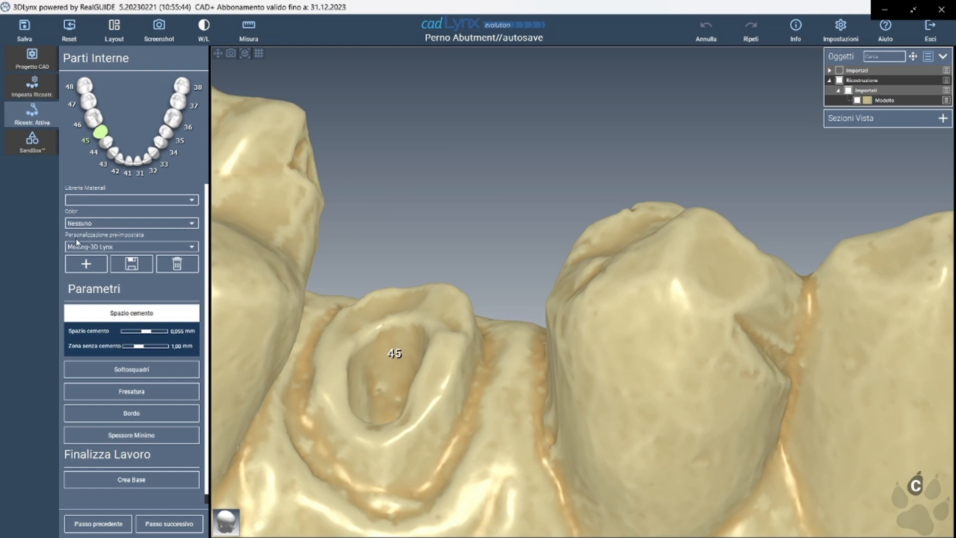
click(149, 369)
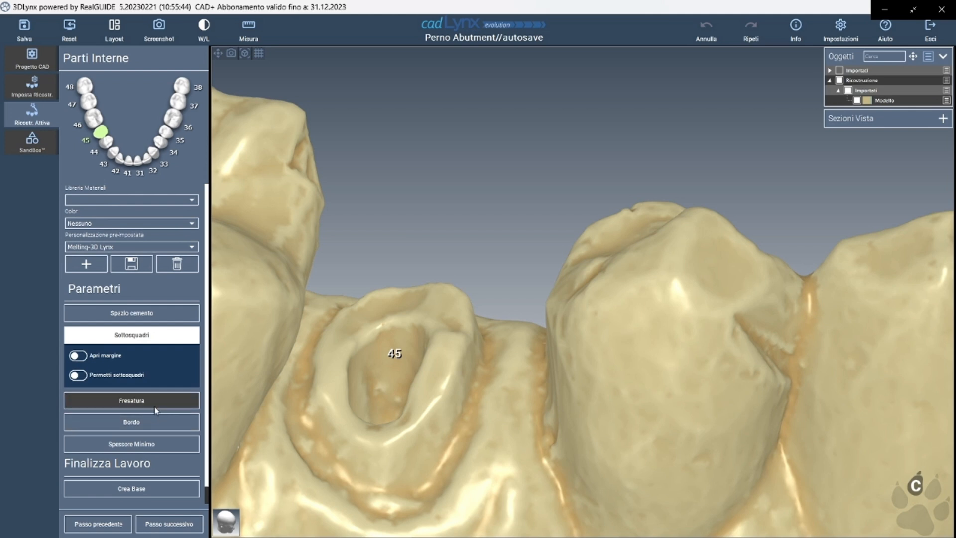
click(159, 426)
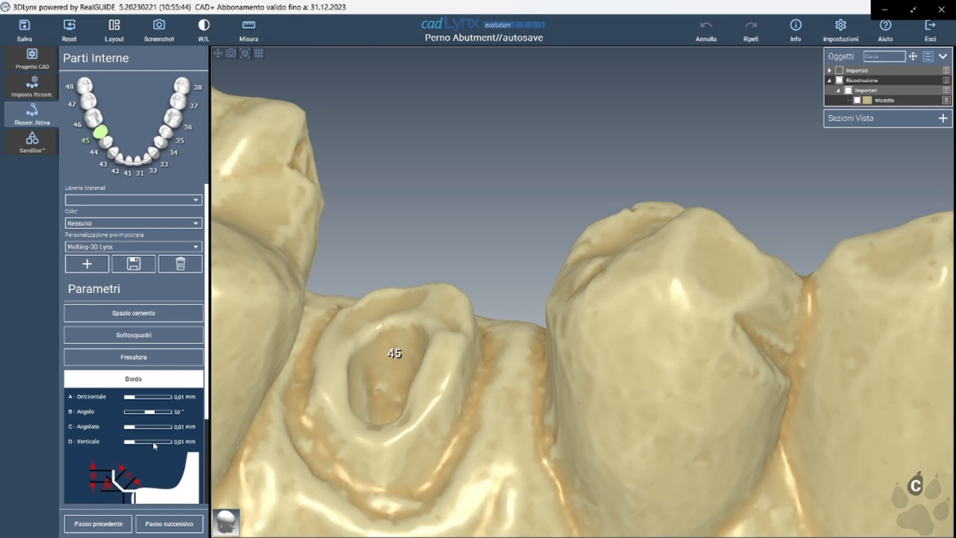
drag(207, 412, 213, 496)
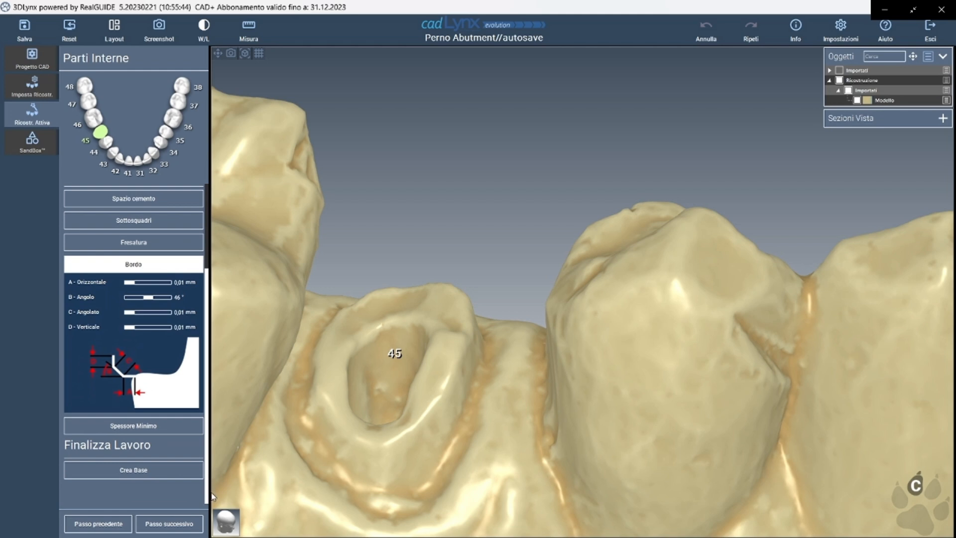
click(158, 425)
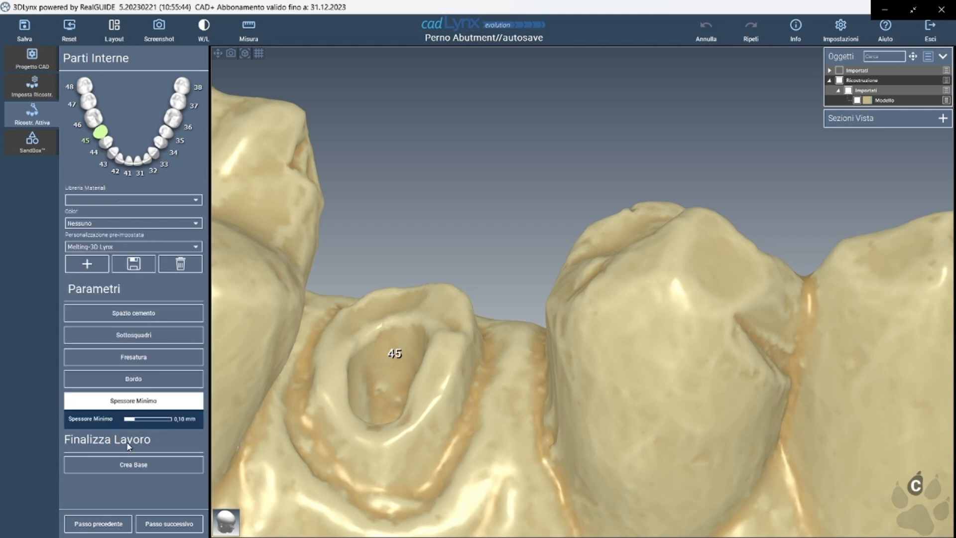
Create the internal base of tooth 45 with the Melting-3D Lynx preset and proceed to tooth positioning.
click(162, 466)
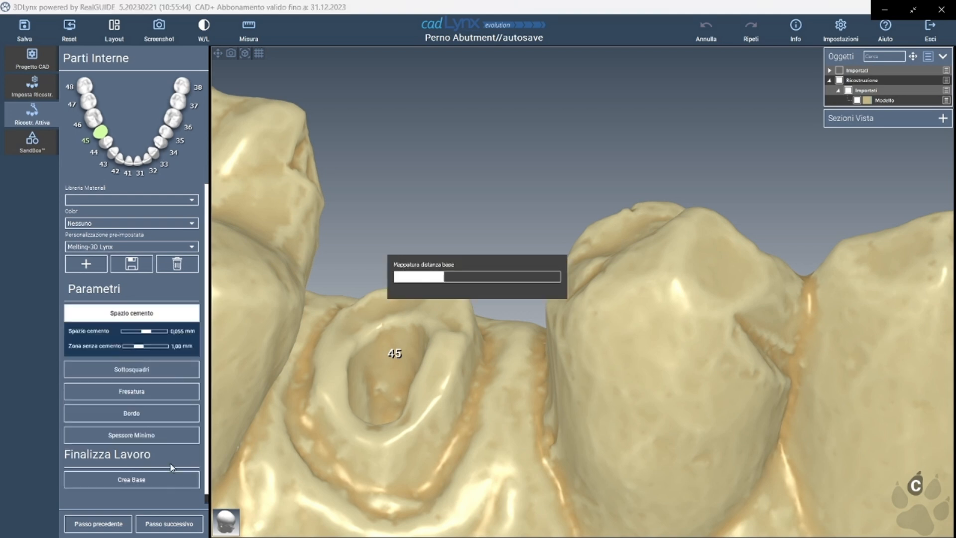
drag(461, 401, 423, 323)
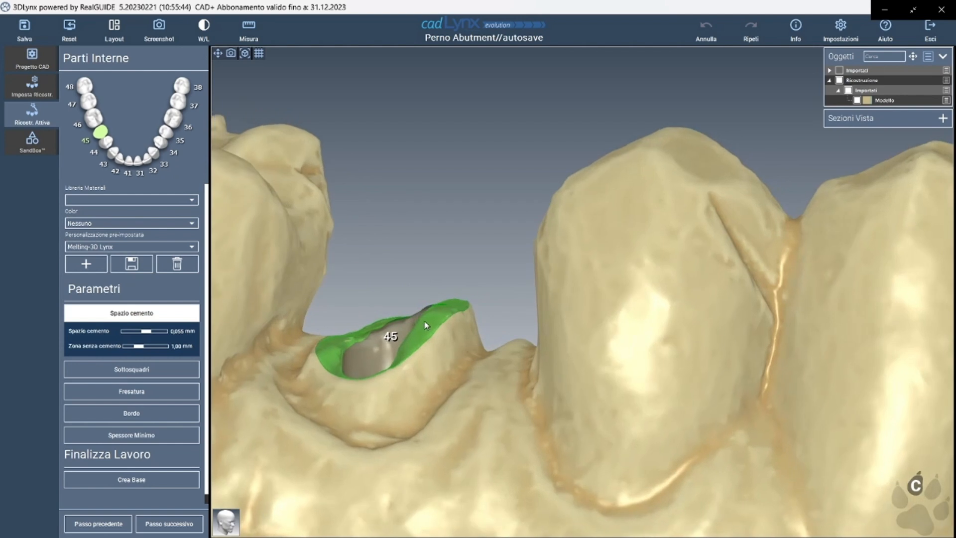
click(178, 480)
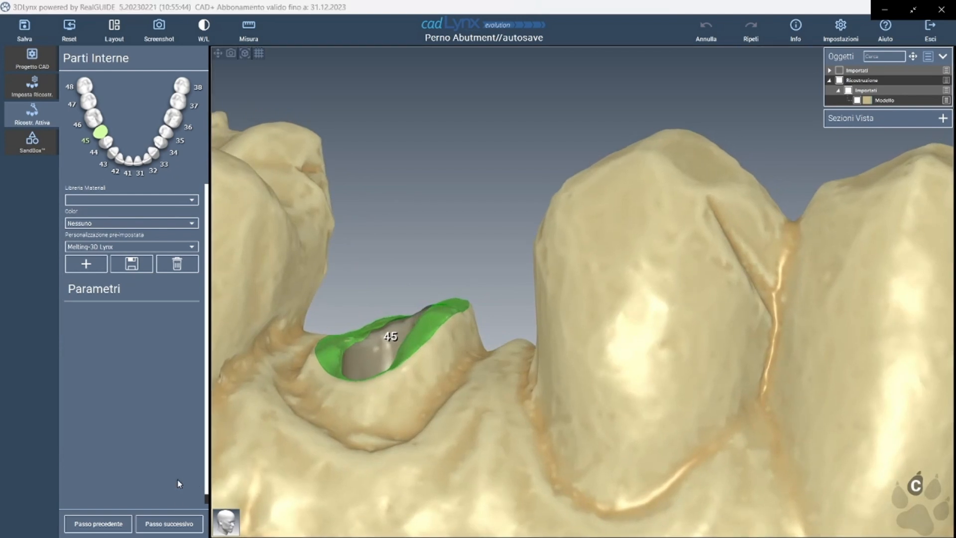
click(191, 524)
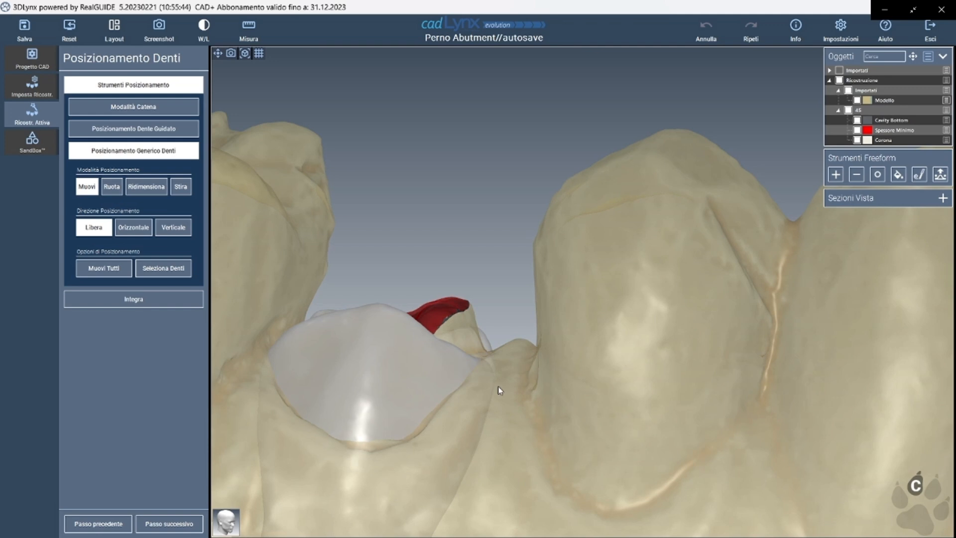
Scale the library crown of tooth 45 in the occlusal view to fill the gap between its neighbouring teeth.
drag(500, 390, 553, 393)
right_click(700, 371)
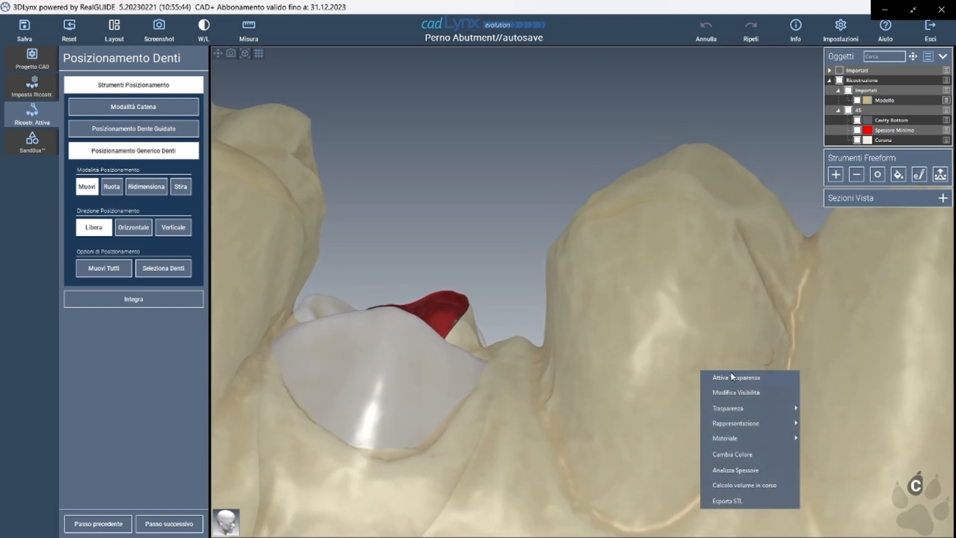
scroll(716, 374, down, 6)
drag(611, 375, 636, 306)
drag(747, 354, 710, 389)
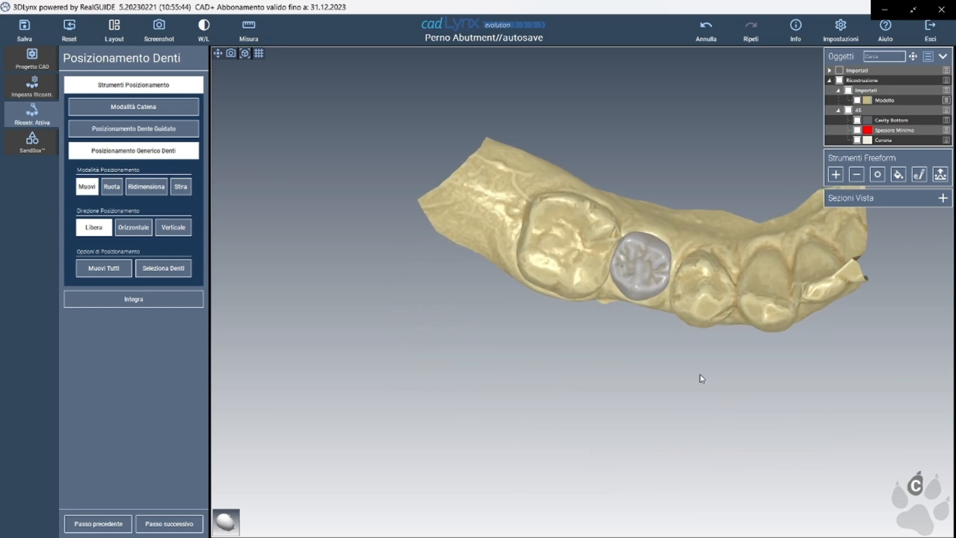
scroll(640, 272, down, 5)
scroll(642, 267, up, 4)
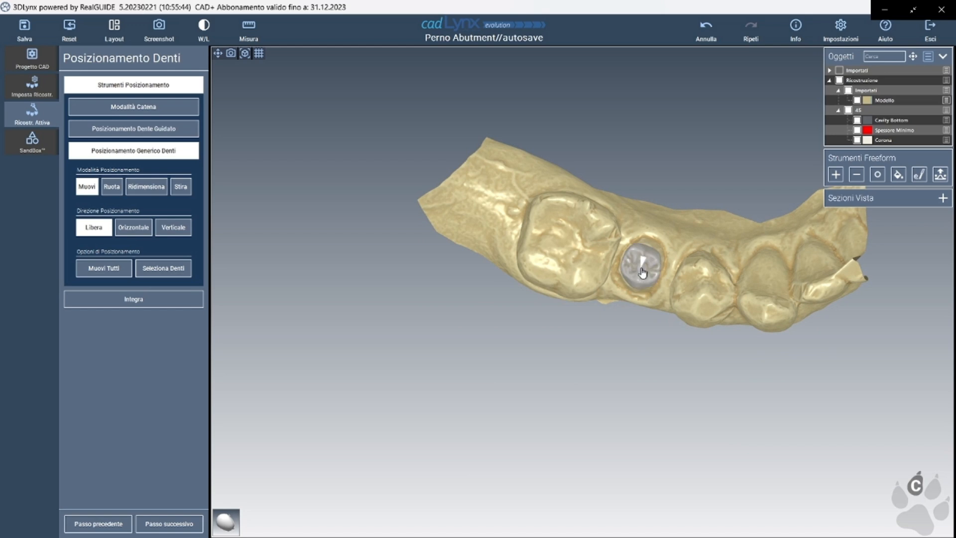
scroll(645, 264, up, 1)
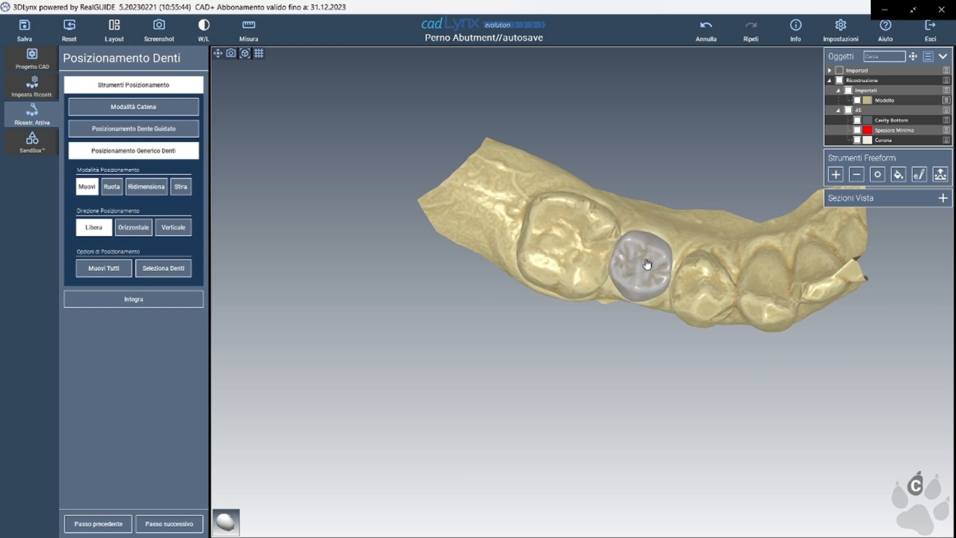
Reposition the crown of tooth 45 and adjust its height and tilt to align with the adjacent teeth.
drag(647, 263, 648, 273)
right_drag(655, 281, 725, 91)
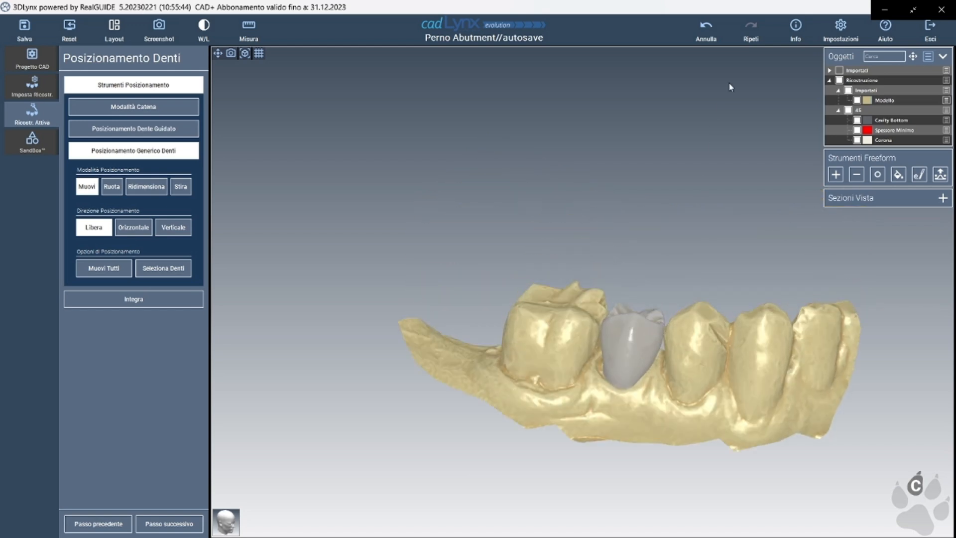
right_drag(641, 352, 808, 240)
right_drag(534, 268, 576, 385)
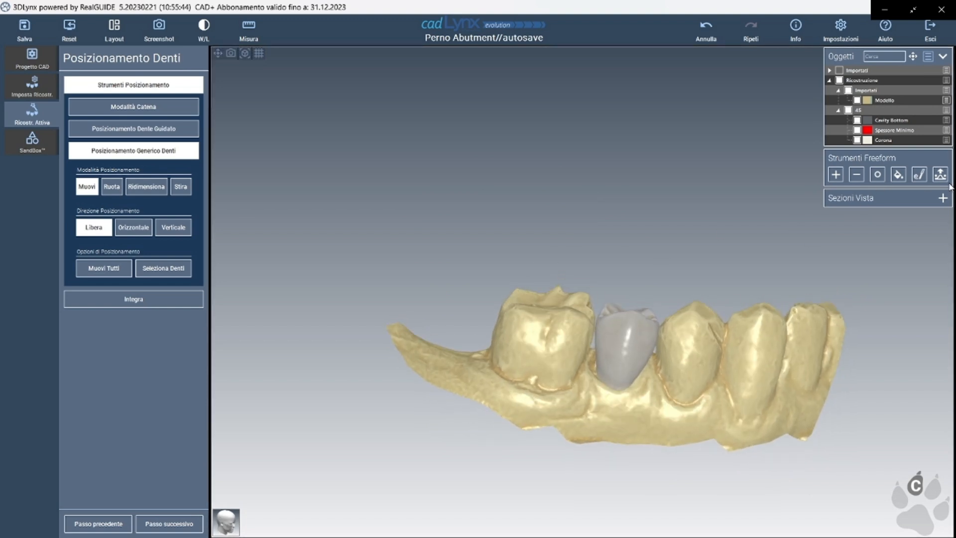
Use the local generic transformation freeform tool to pull the crown's lower side outward toward the adjacent molar, and check the shape from other angles.
click(939, 174)
scroll(594, 368, up, 5)
scroll(594, 367, up, 3)
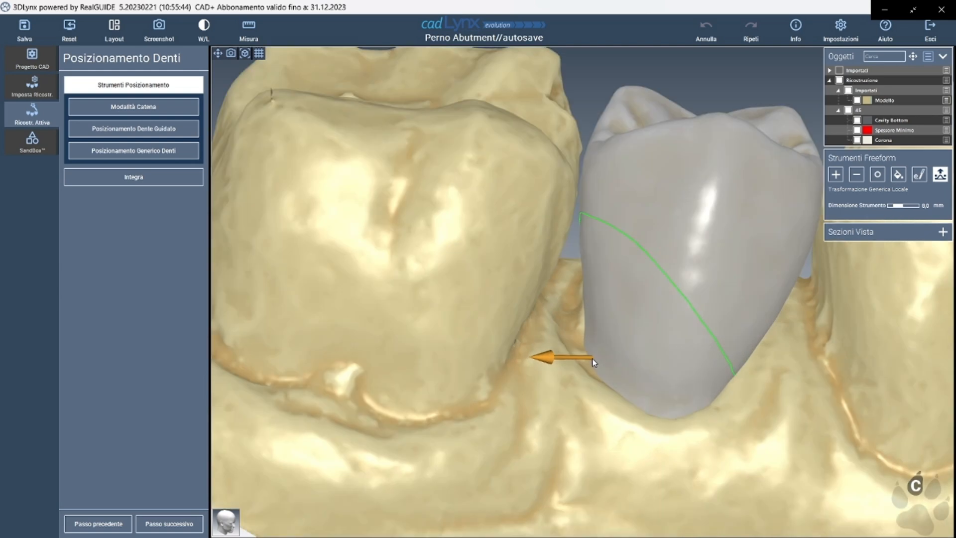
mouse_move(587, 330)
mouse_down()
mouse_move(568, 346)
mouse_move(578, 305)
mouse_move(578, 314)
mouse_up()
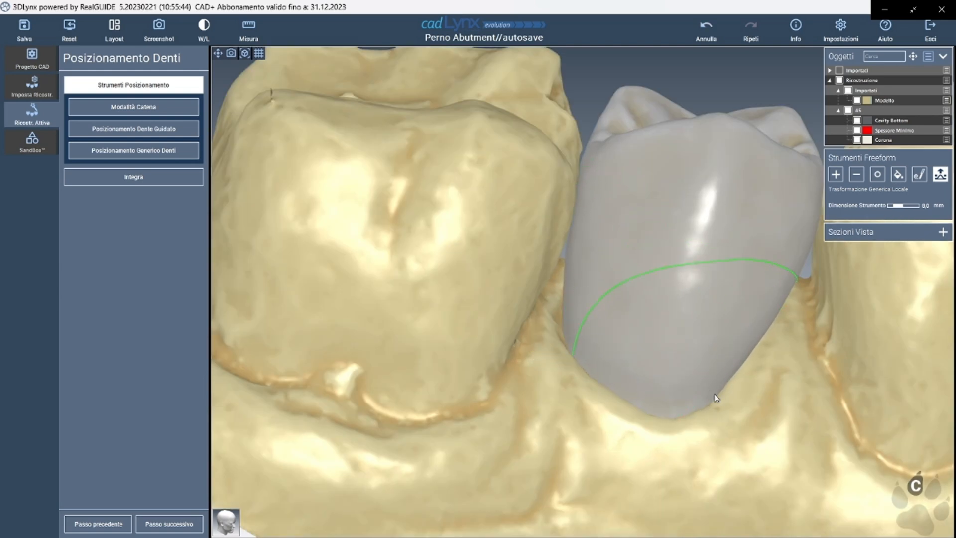
mouse_move(657, 378)
right_down()
mouse_move(661, 491)
mouse_move(646, 443)
right_up()
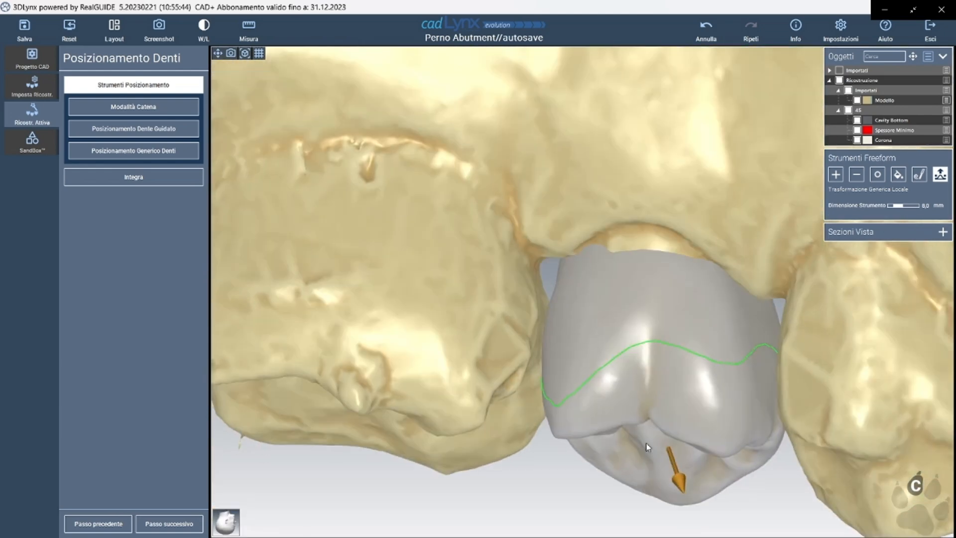
right_drag(644, 226, 607, 119)
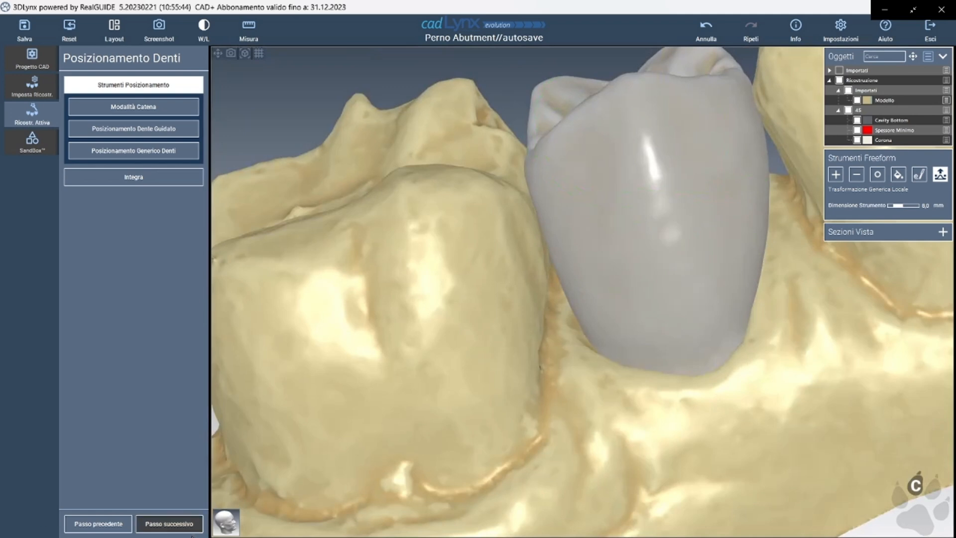
Merge the crown of tooth 45 with its base and smooth the area near the margin with the Liscia freeform tool.
click(172, 177)
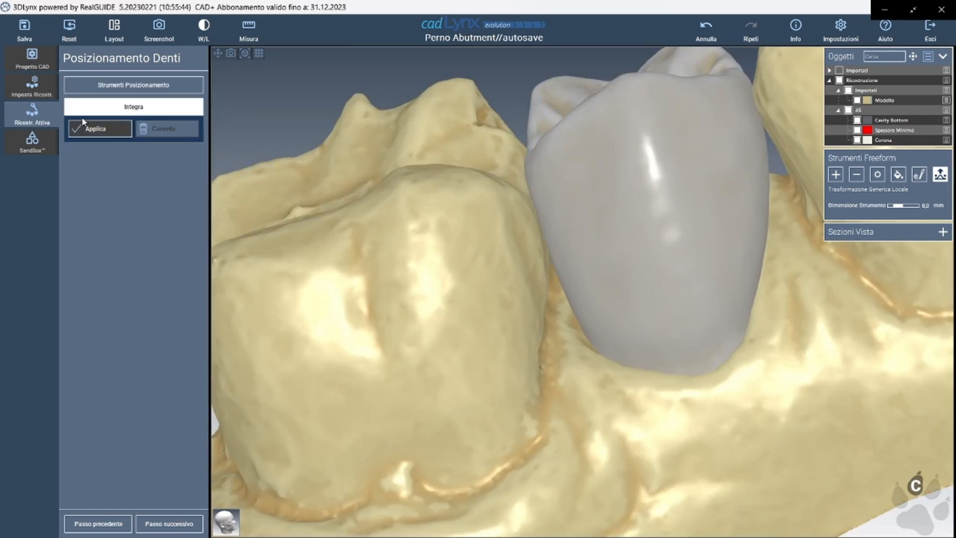
click(91, 131)
right_drag(256, 324, 711, 338)
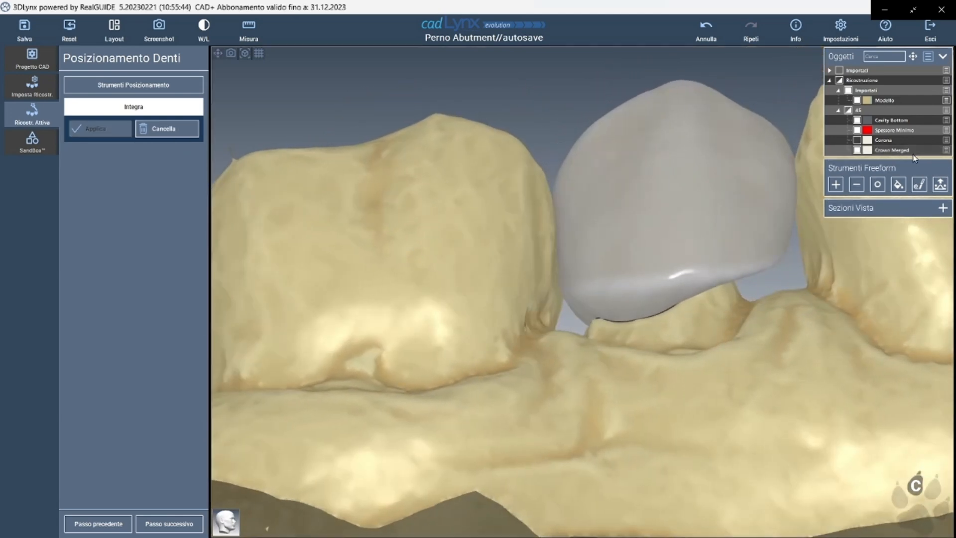
click(884, 185)
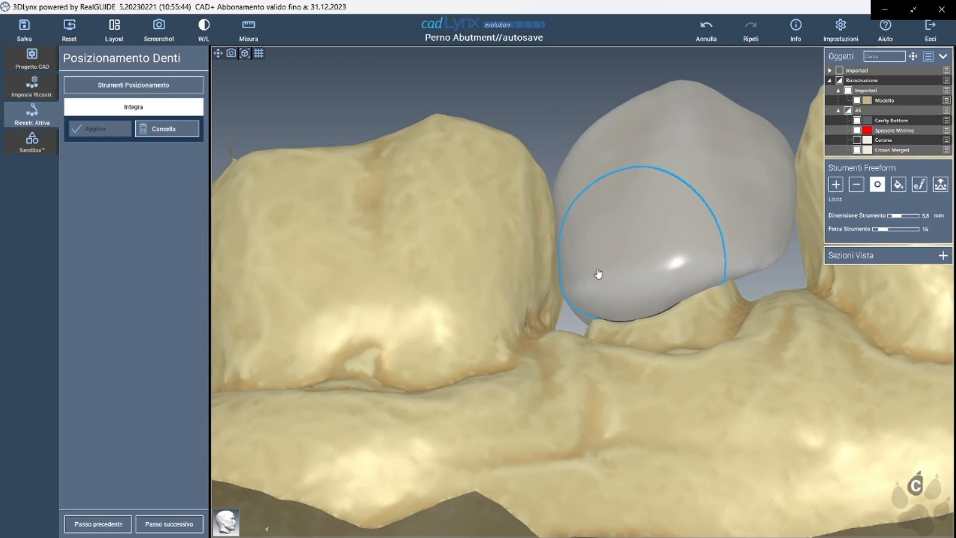
mouse_move(654, 258)
right_down()
mouse_move(679, 160)
mouse_move(506, 337)
right_up()
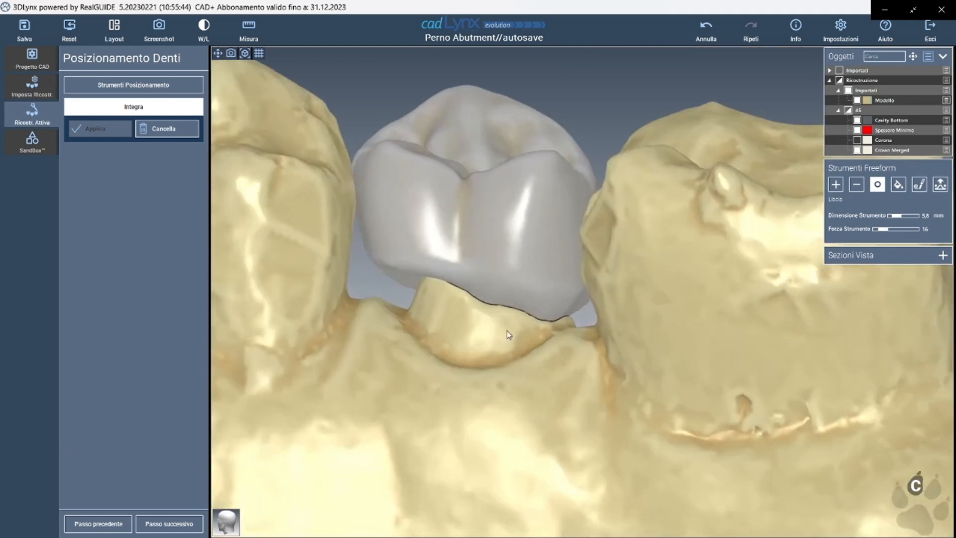
Proceed to the modelling stage without further changes and continue with the Abutments design for tooth 45.
click(188, 522)
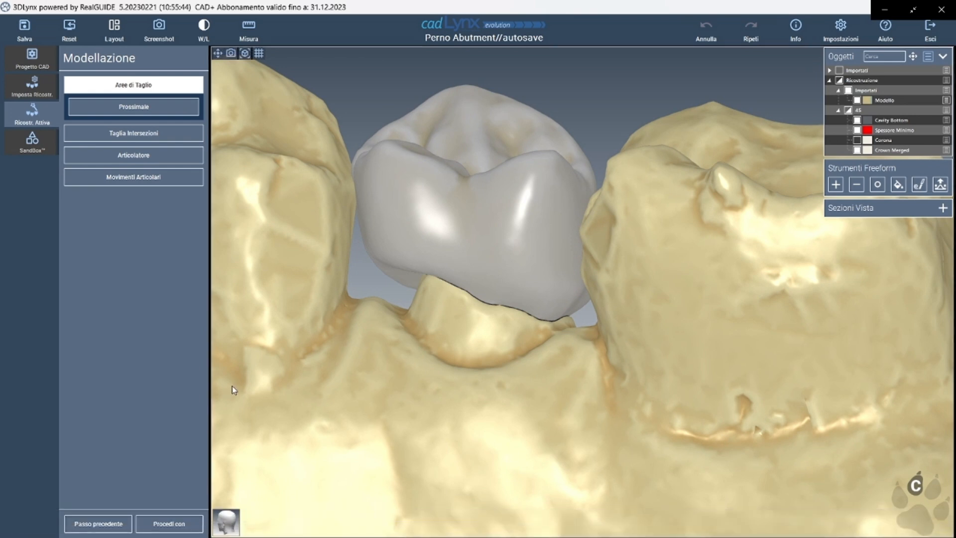
click(194, 523)
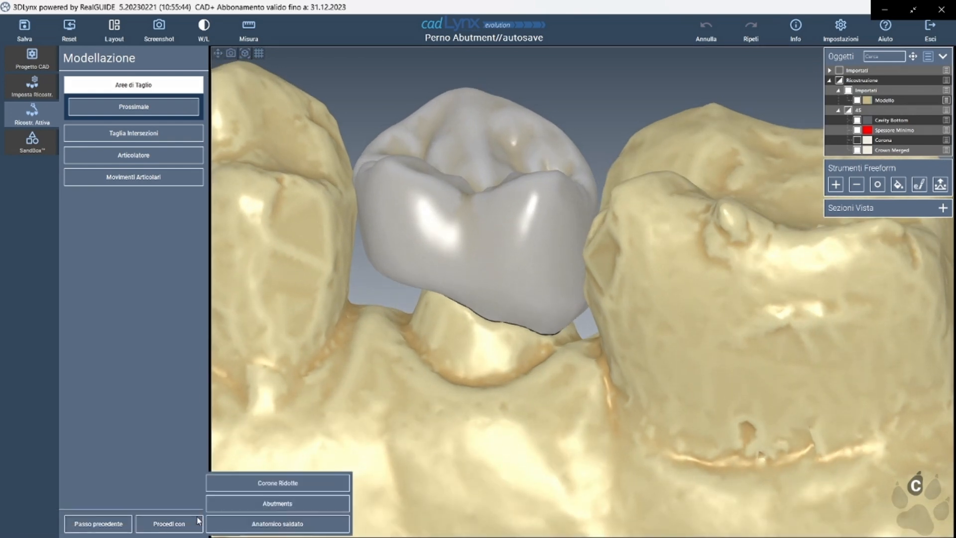
click(285, 505)
mouse_move(603, 374)
right_down()
mouse_move(510, 477)
mouse_move(413, 408)
mouse_move(373, 458)
mouse_move(608, 436)
mouse_move(572, 403)
mouse_move(455, 379)
mouse_move(601, 358)
right_up()
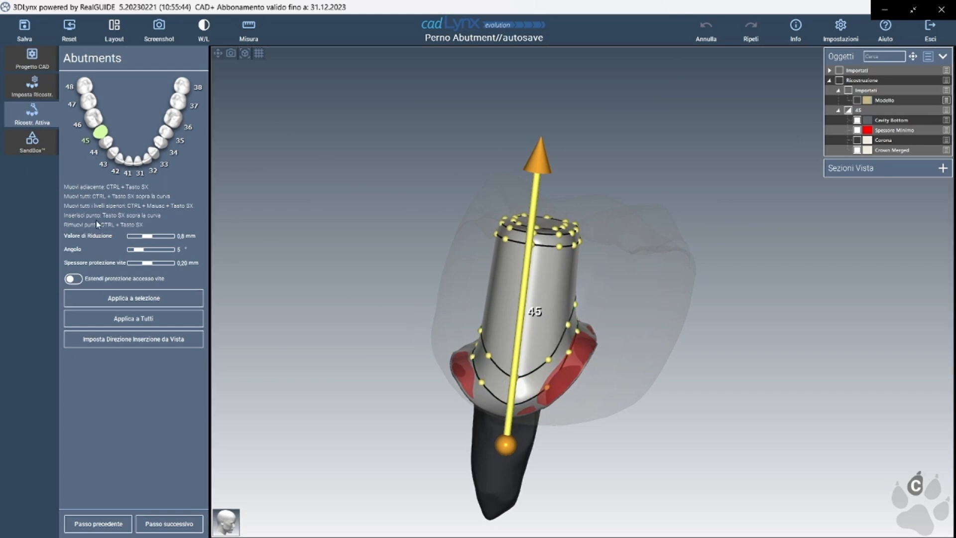
Adjust the abutment's lower contour curves, moving the lowest one upward away from the margin.
click(496, 366)
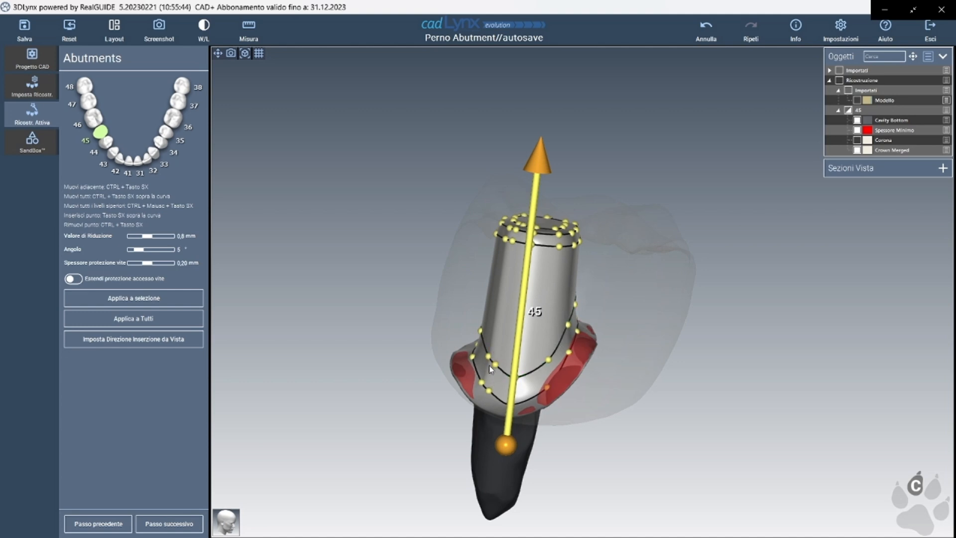
drag(496, 368, 502, 377)
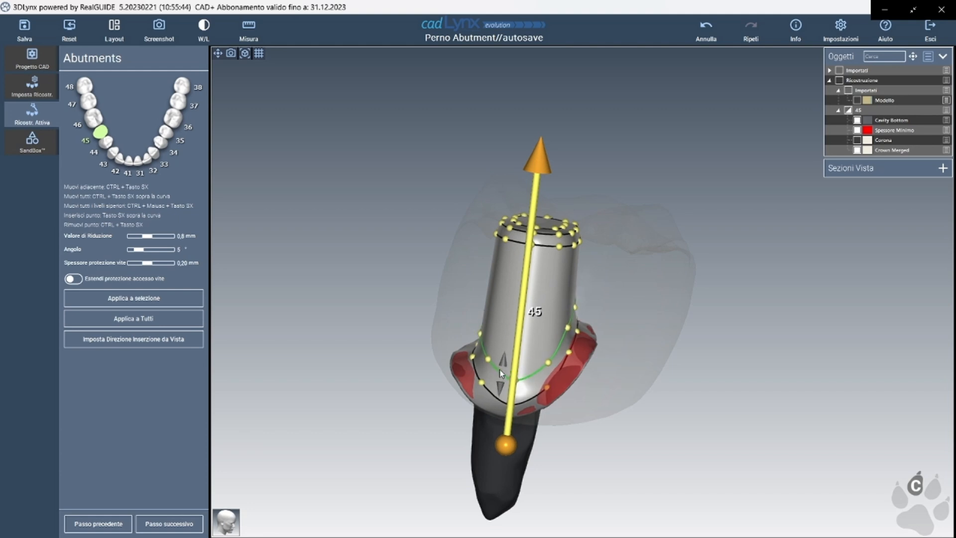
middle_drag(507, 373, 553, 392)
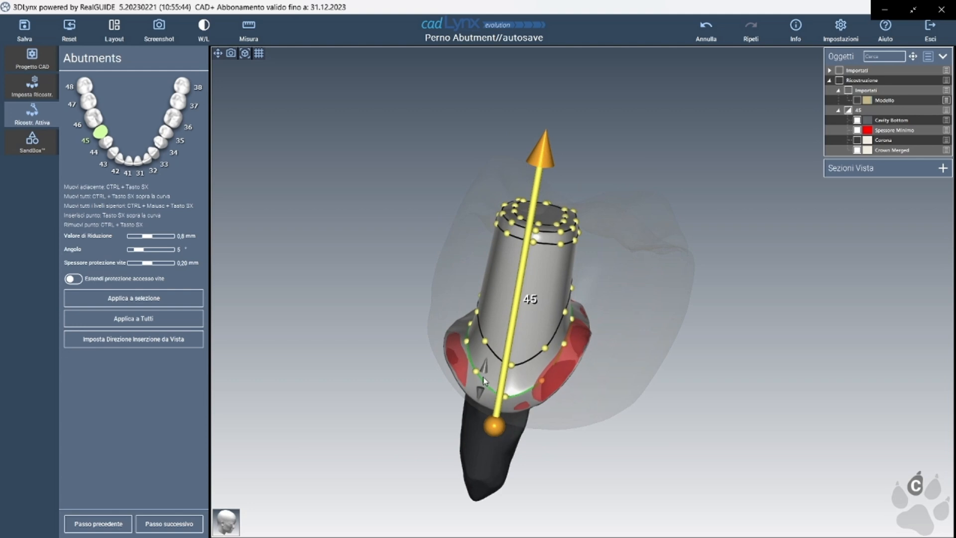
ctrl+drag(483, 377, 485, 363)
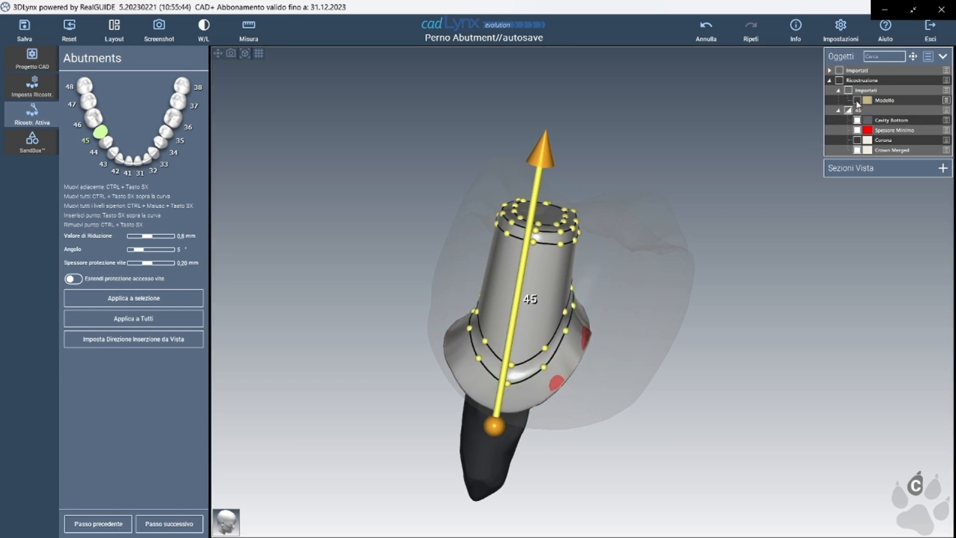
Show the scanned model, reshape the abutment's upper contour curves into a rounded, narrower top, and widen its lower curves toward the margin.
click(856, 100)
middle_drag(726, 220, 631, 194)
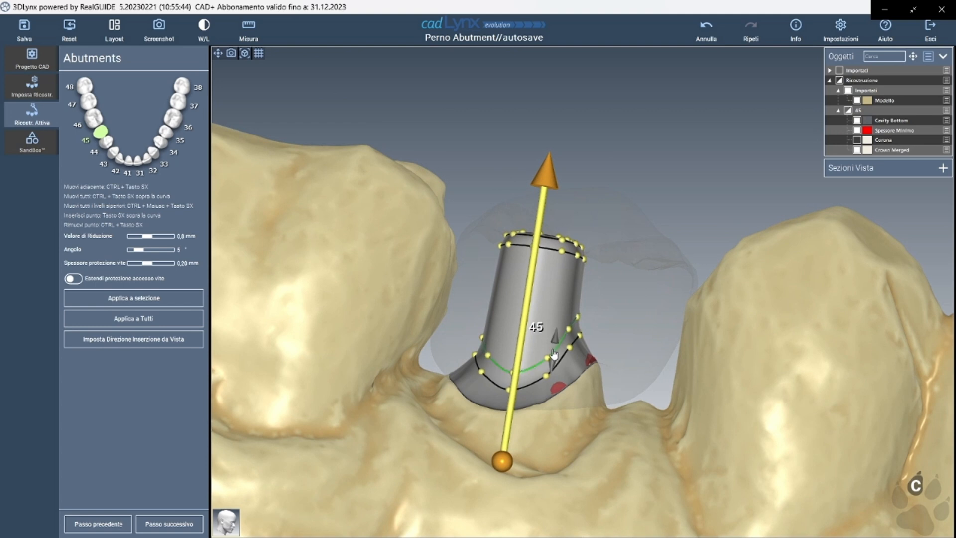
mouse_move(549, 252)
ctrl+mouse_down()
mouse_move(550, 263)
mouse_move(545, 253)
ctrl+mouse_up()
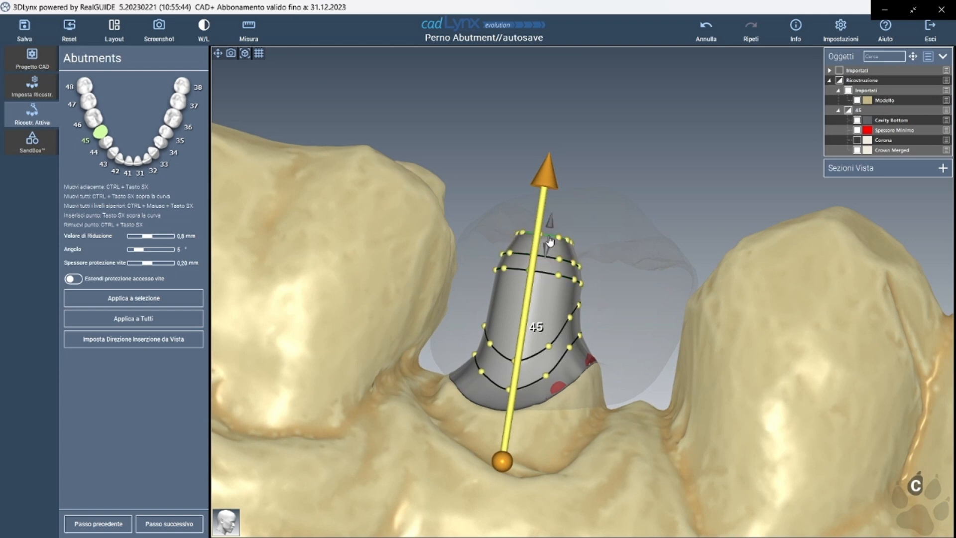
ctrl+drag(548, 243, 547, 270)
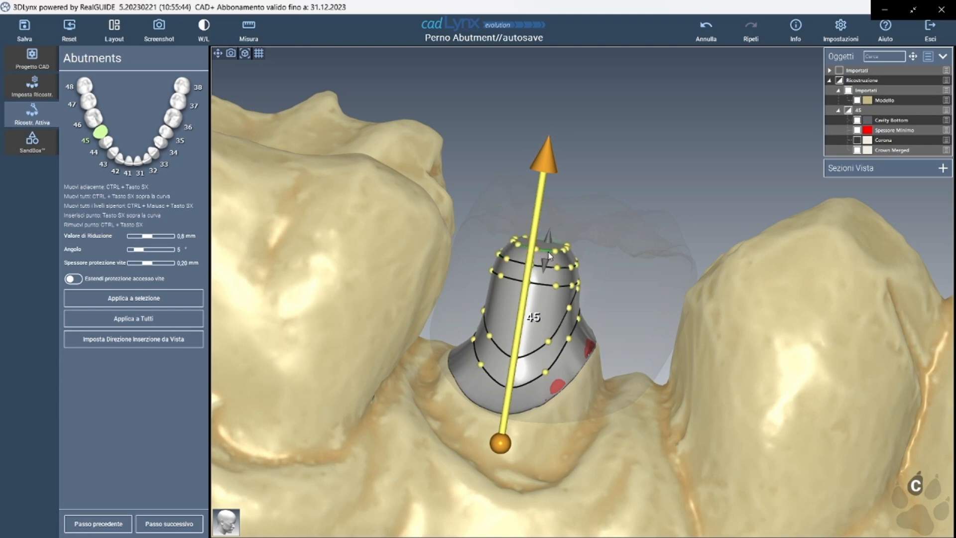
drag(586, 362, 583, 323)
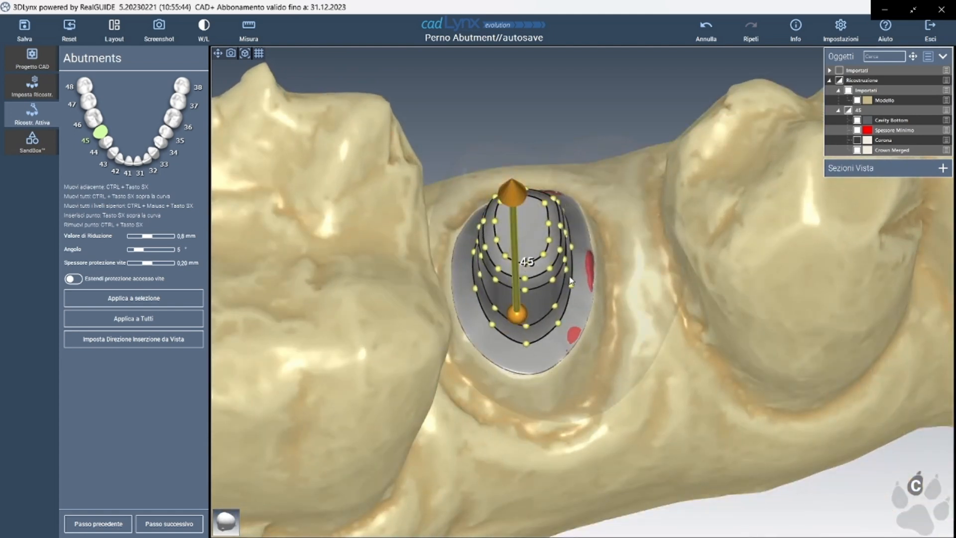
mouse_move(572, 281)
ctrl+mouse_down()
mouse_move(586, 282)
mouse_move(567, 286)
mouse_move(582, 290)
ctrl+mouse_up()
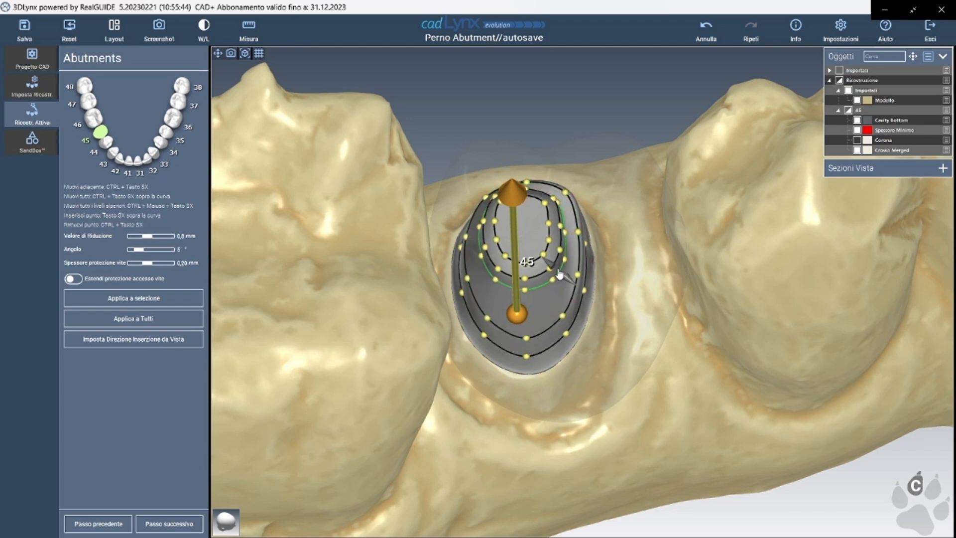
Widen and level the abutment's upper contour curves, refine the second curve above the margin, and proceed to the Coulisse stage.
mouse_move(563, 275)
ctrl+mouse_down()
mouse_move(574, 279)
mouse_move(562, 260)
ctrl+mouse_up()
right_drag(552, 347, 503, 187)
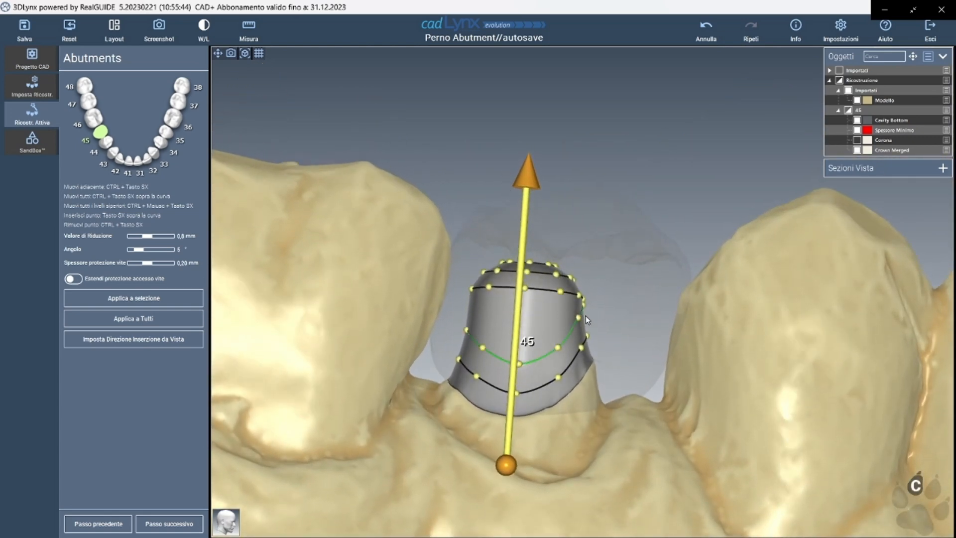
right_drag(622, 340, 609, 451)
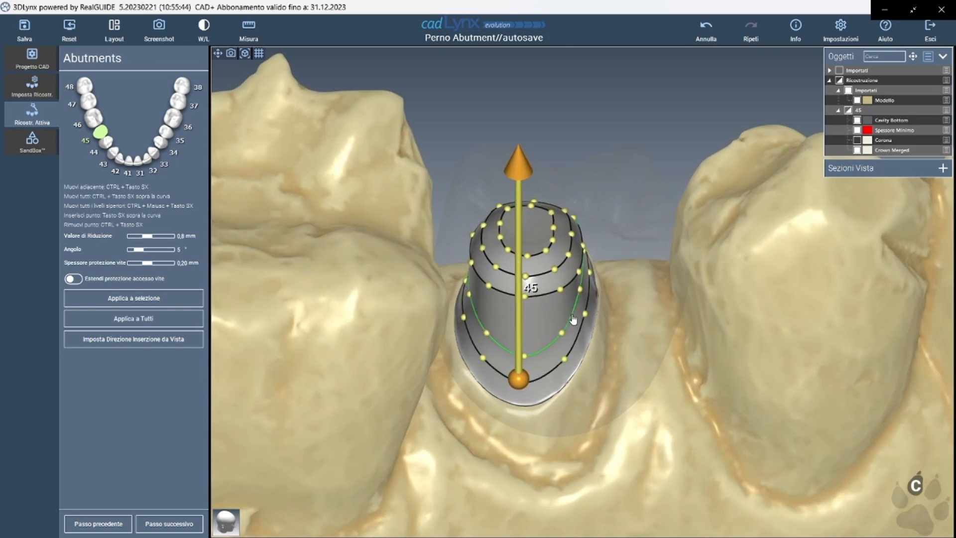
drag(574, 316, 575, 287)
right_drag(576, 287, 535, 256)
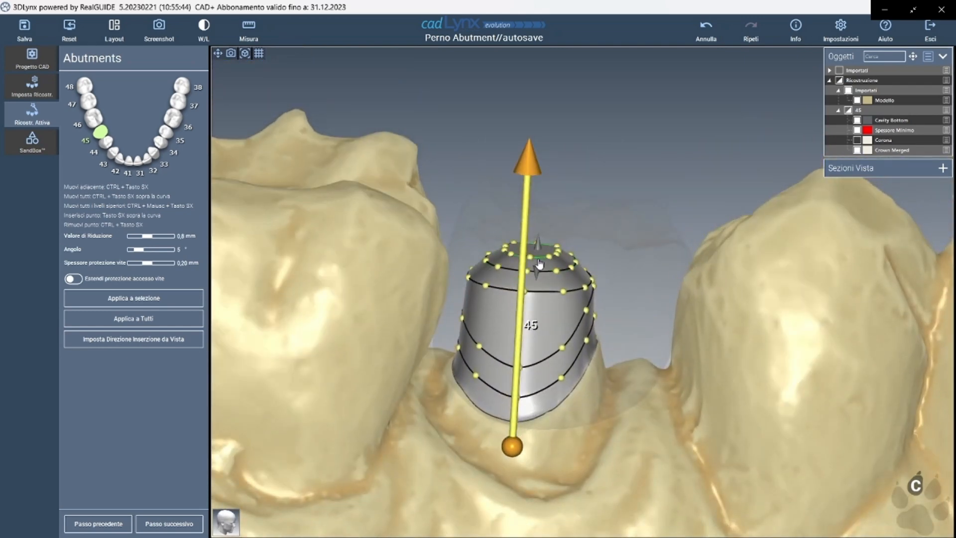
ctrl+drag(544, 275, 541, 268)
right_drag(562, 301, 324, 450)
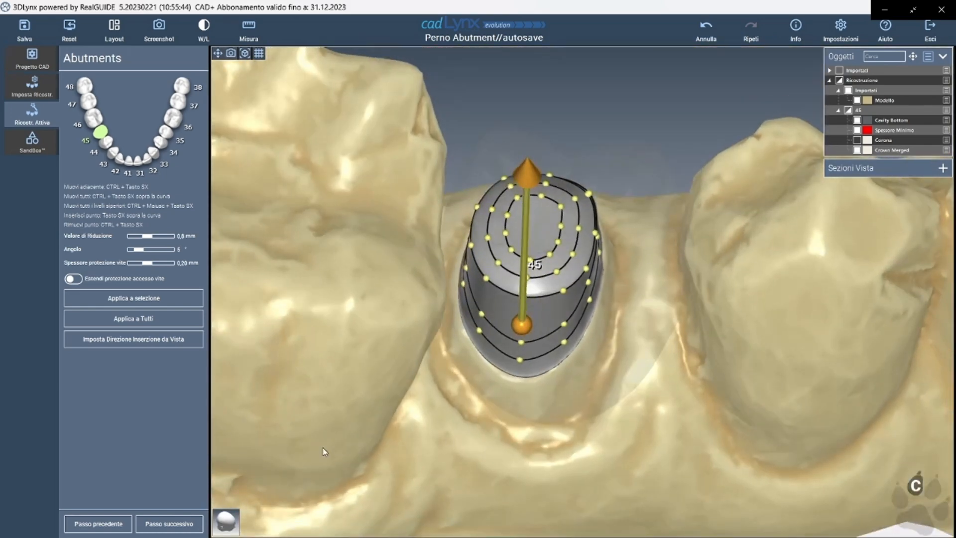
click(188, 524)
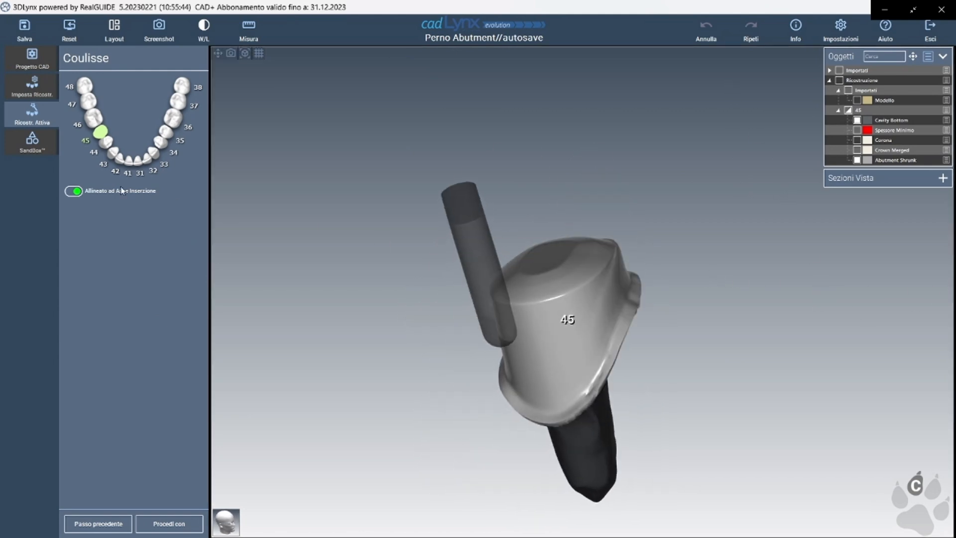
Place a subtractive coulisse on the abutment wall facing tooth 46, and shift it against the wall.
drag(563, 320, 386, 403)
click(482, 342)
drag(542, 396, 843, 284)
drag(820, 323, 796, 323)
right_drag(694, 319, 719, 392)
drag(763, 368, 376, 357)
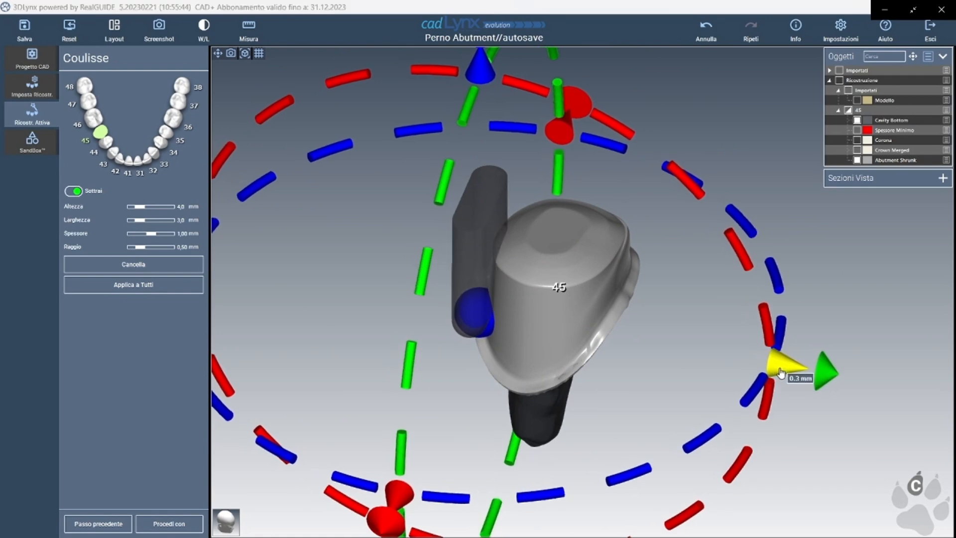
right_drag(679, 413, 656, 405)
scroll(659, 285, down, 5)
drag(626, 177, 627, 156)
Show the scanned model and rotate the coulisse slightly to align it with the abutment wall facing tooth 46.
click(857, 100)
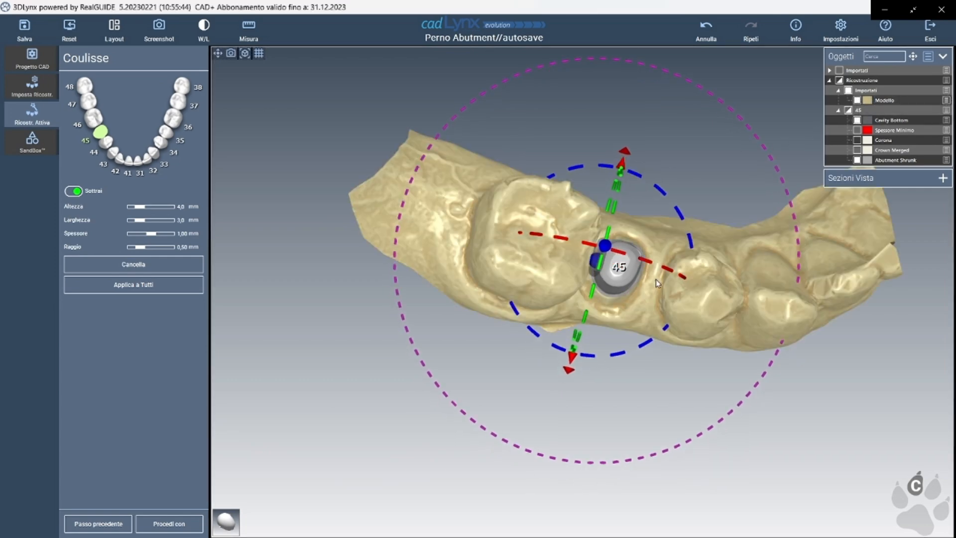
scroll(660, 264, up, 5)
right_drag(657, 231, 672, 280)
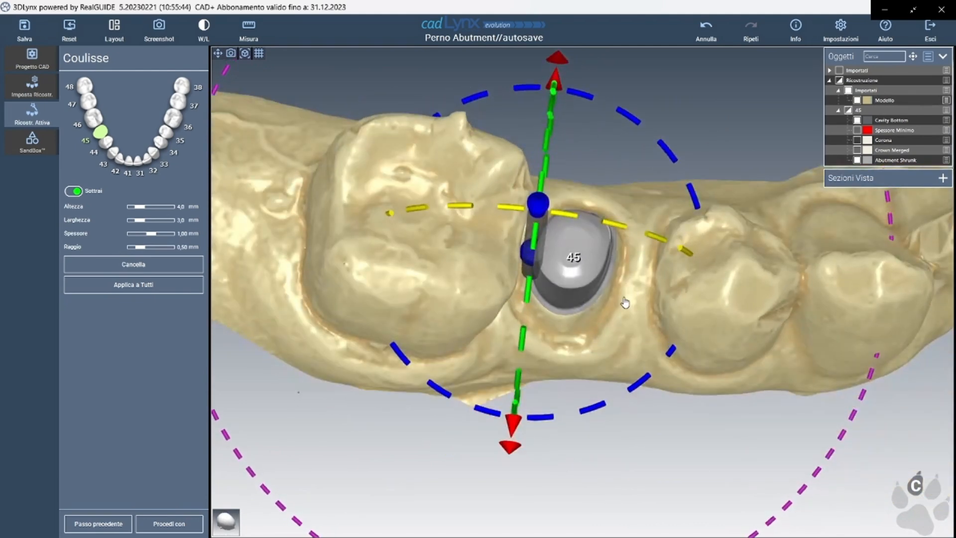
drag(671, 157, 676, 181)
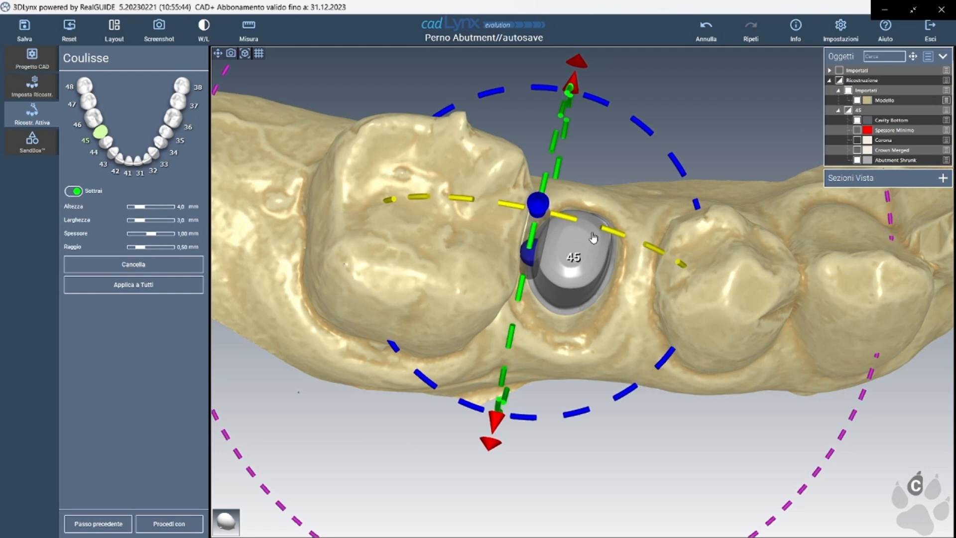
Make the scanned model transparent and check the coulisse's position between the abutment and tooth 46 from the side.
right_click(749, 277)
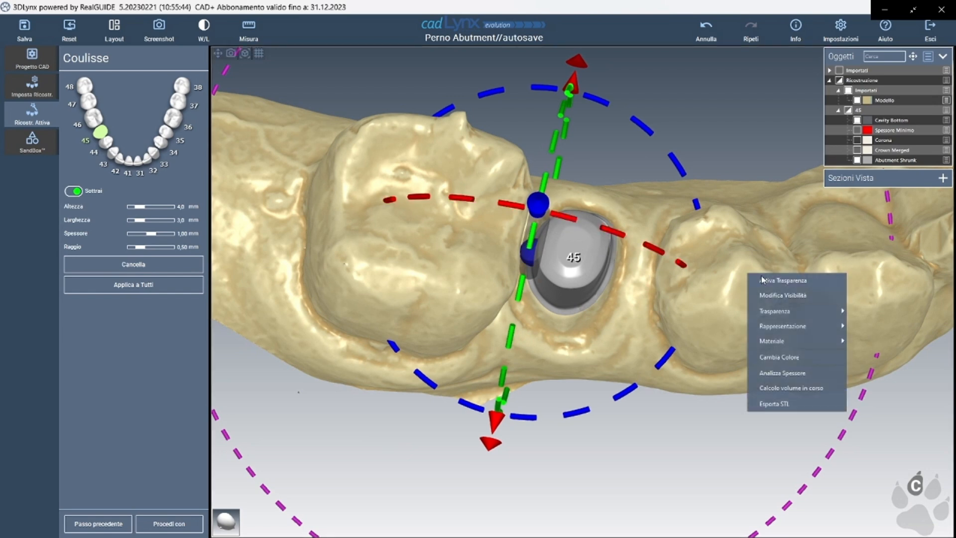
click(767, 280)
drag(709, 293, 710, 293)
drag(670, 330, 664, 173)
drag(350, 426, 432, 390)
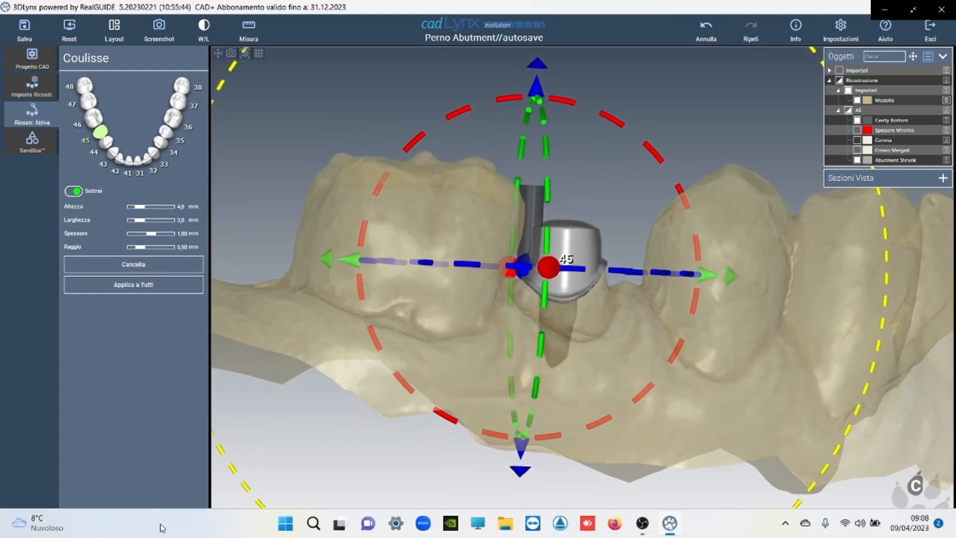
Proceed with Solo Abutment to free-form modelling and assign the Barra material to the finished post abutment.
click(184, 523)
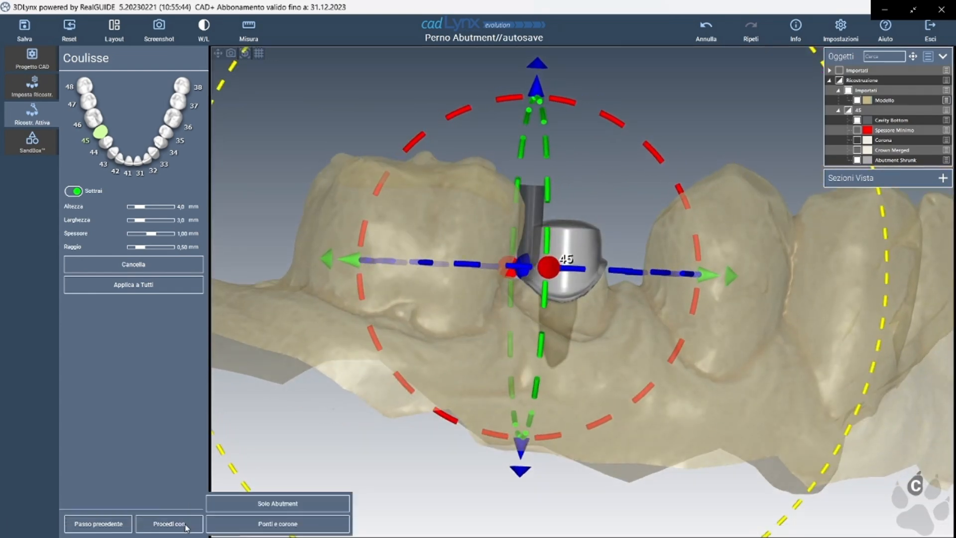
click(287, 504)
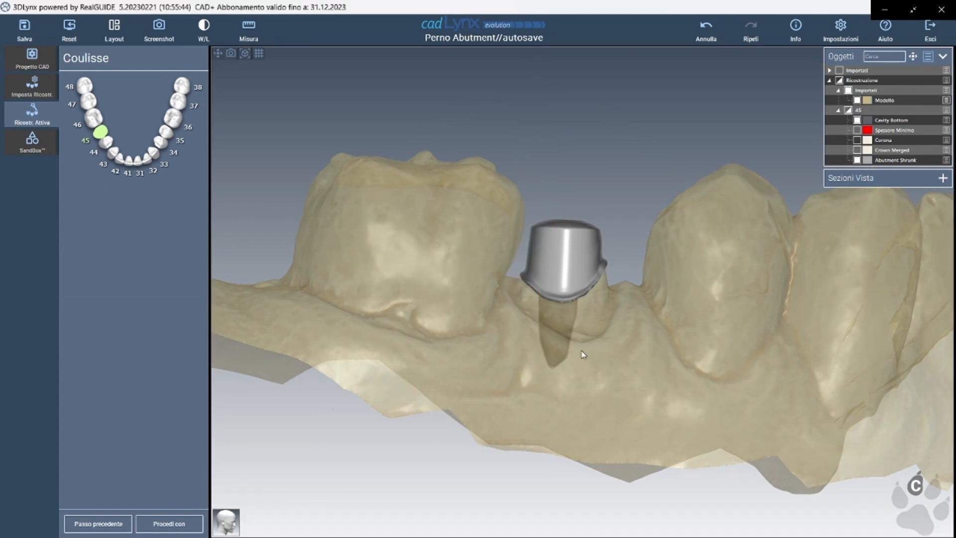
drag(586, 348, 392, 342)
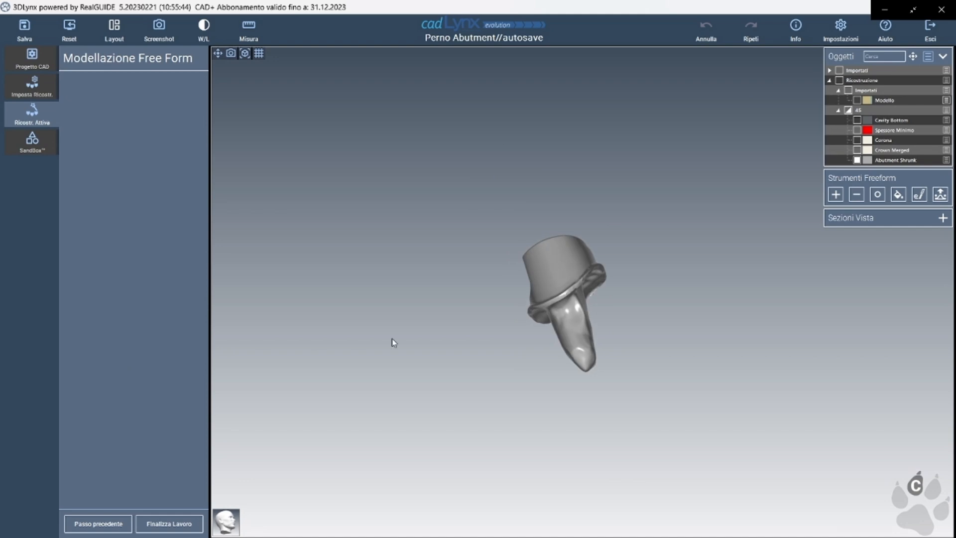
right_click(544, 280)
mouse_move(598, 343)
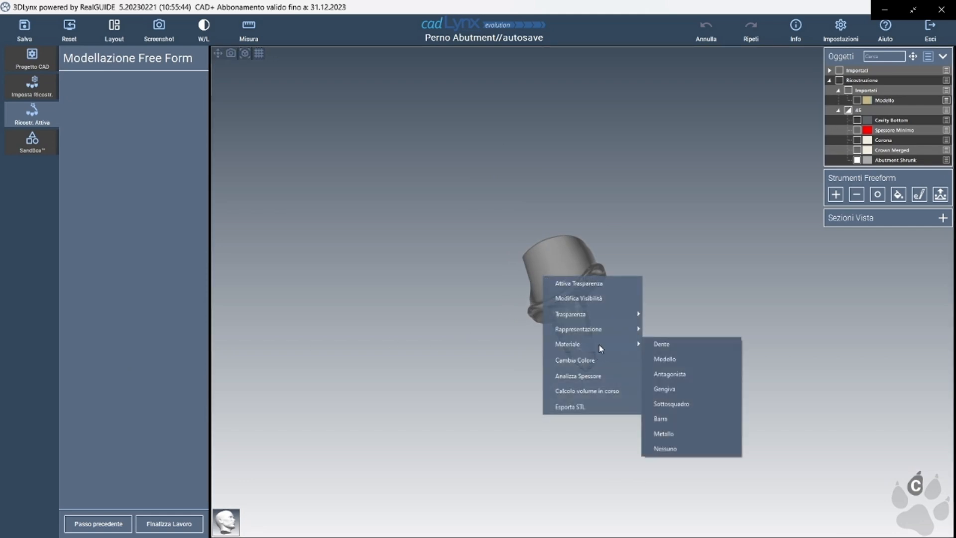
click(680, 416)
drag(679, 416, 576, 307)
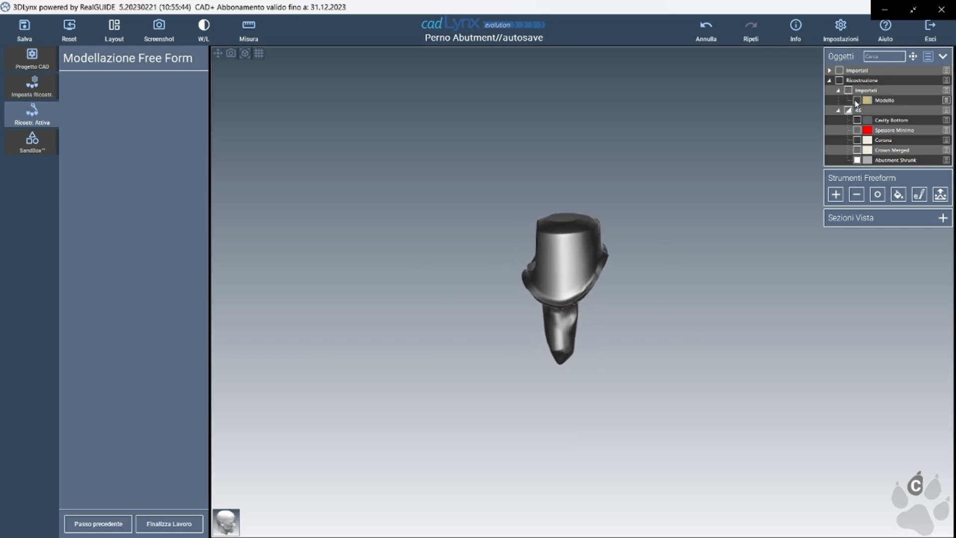
Show the scanned model, make it transparent to inspect the post inside the root, and make it opaque again.
click(856, 100)
drag(686, 213, 690, 224)
right_click(720, 240)
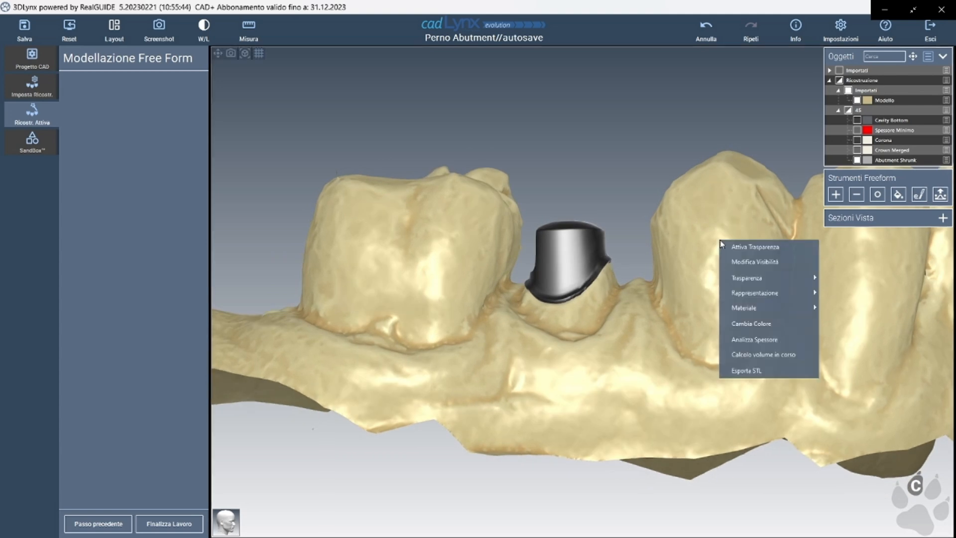
click(743, 247)
drag(591, 327, 570, 347)
right_click(706, 330)
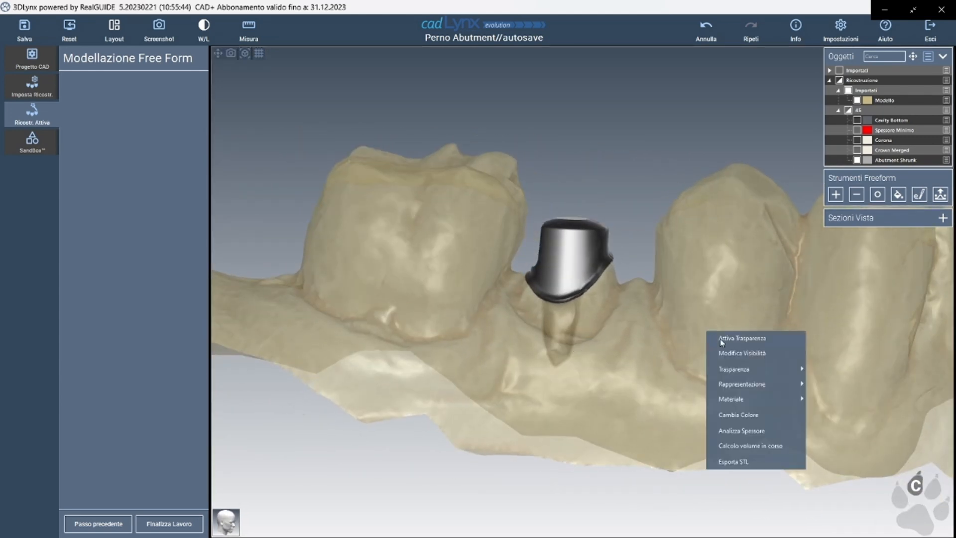
click(726, 339)
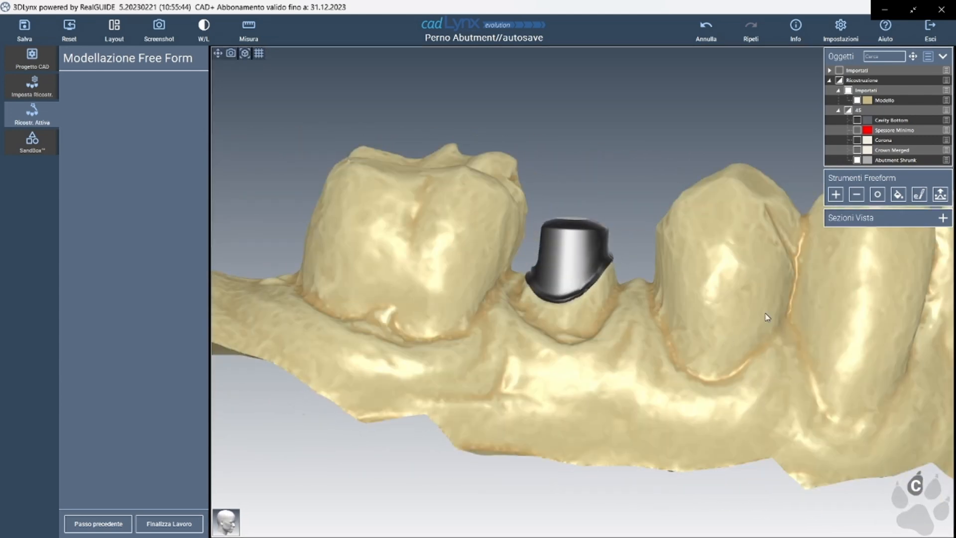
Cut the model with a section view to examine the post's fit in the root canal, and remove the section.
click(943, 218)
drag(876, 231, 856, 230)
middle_drag(576, 326, 568, 347)
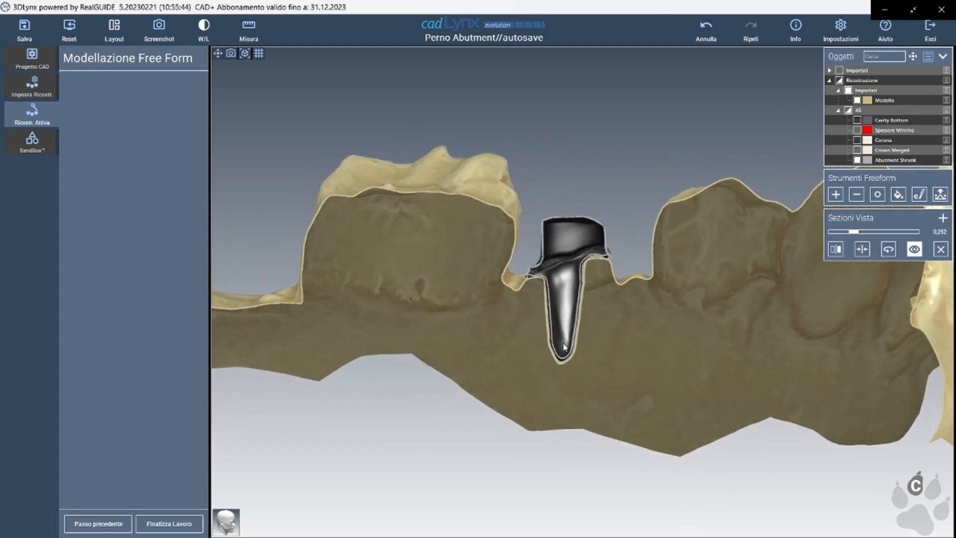
middle_drag(457, 410, 677, 367)
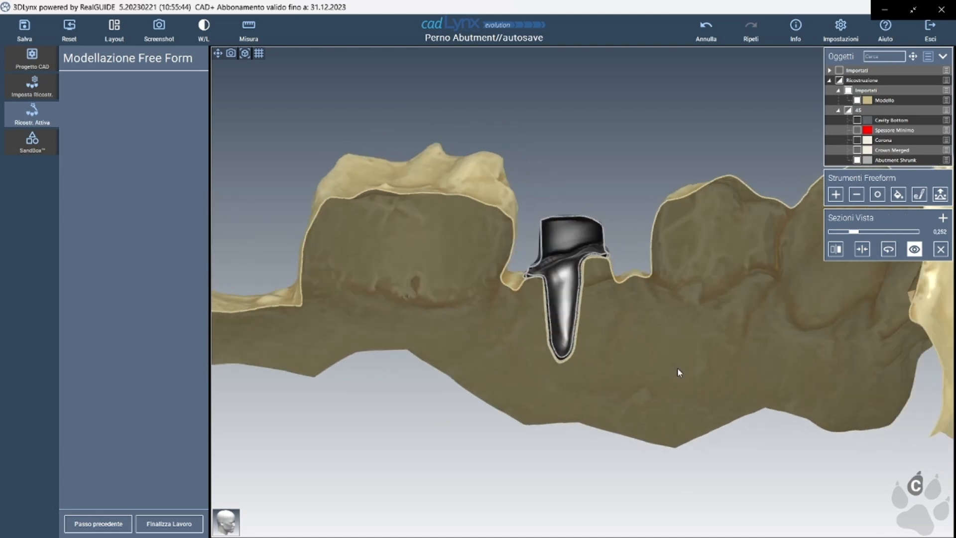
click(940, 250)
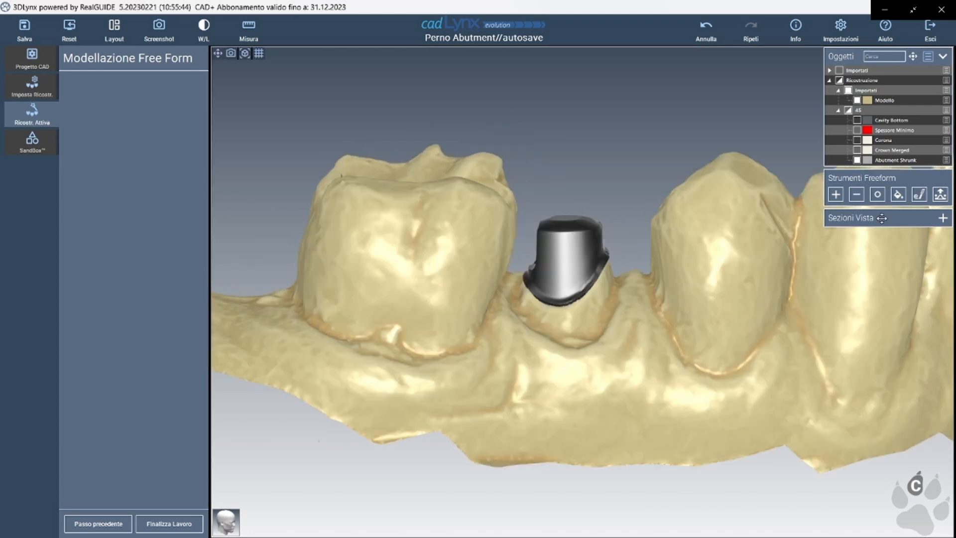
Hide the finished abutment to view the prepared root of tooth 45 on the scanned model.
click(856, 161)
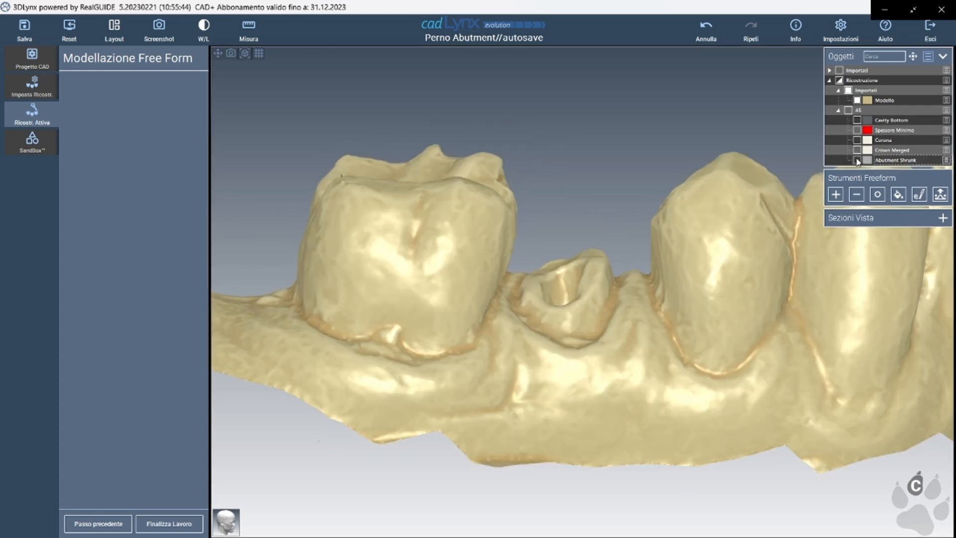